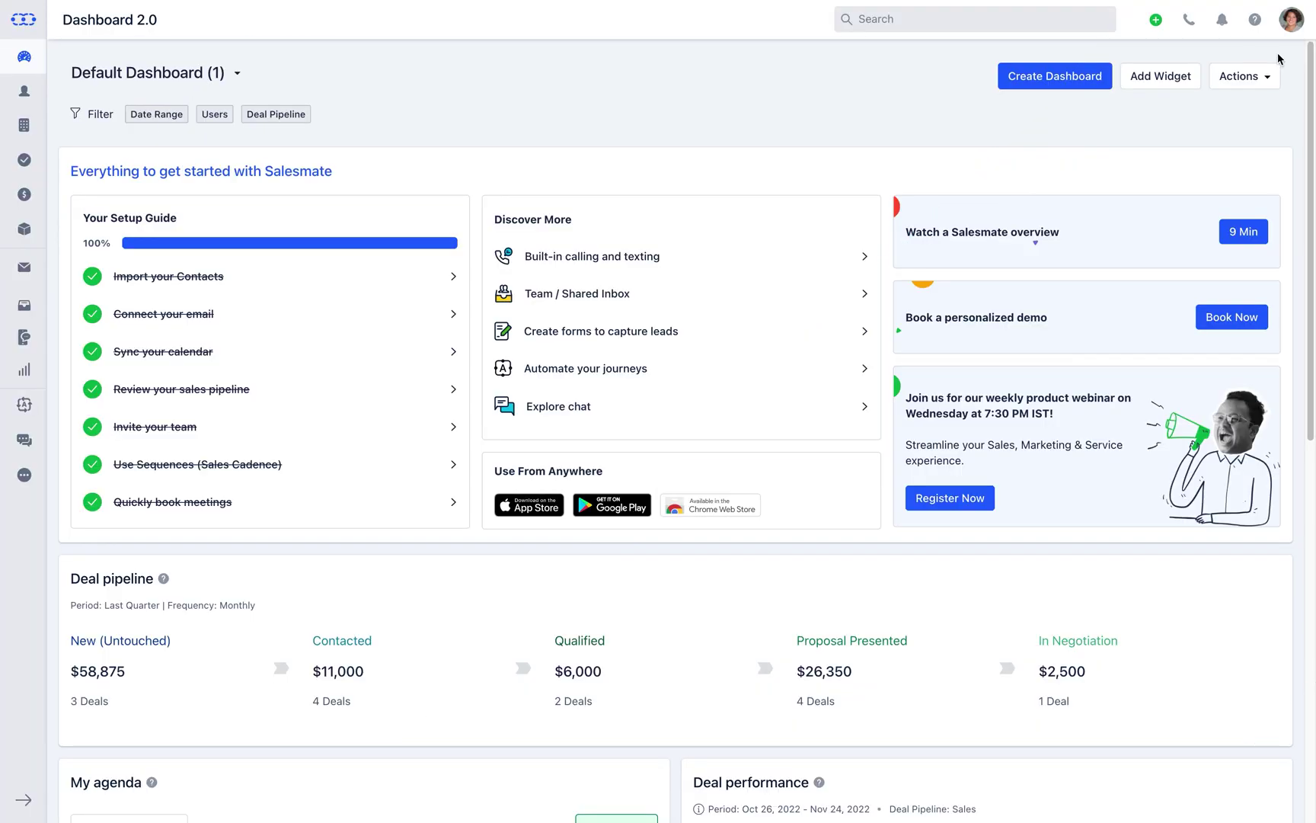
Open My Account general settings from the profile avatar menu
{"action": "left_click", "coordinate": [1291, 22]}
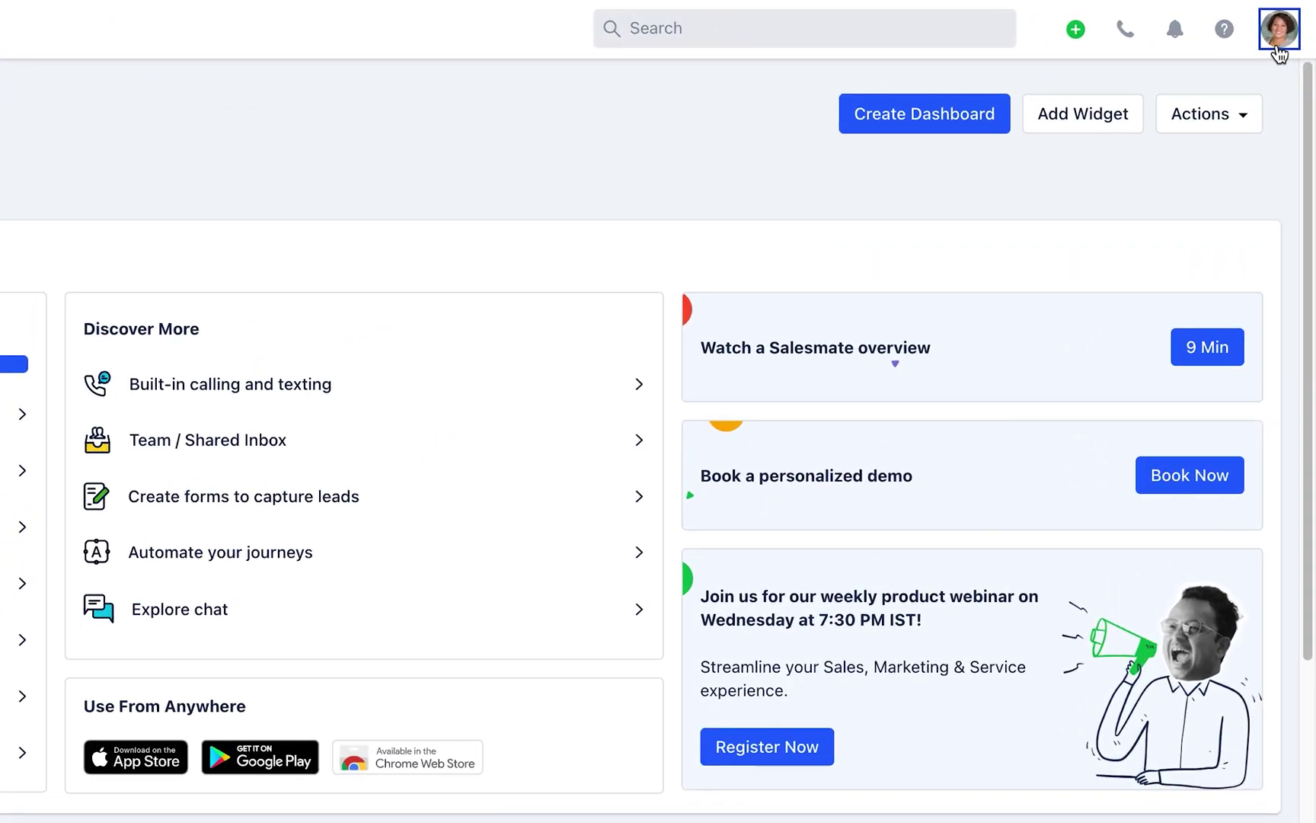
{"action": "left_click", "coordinate": [1277, 47]}
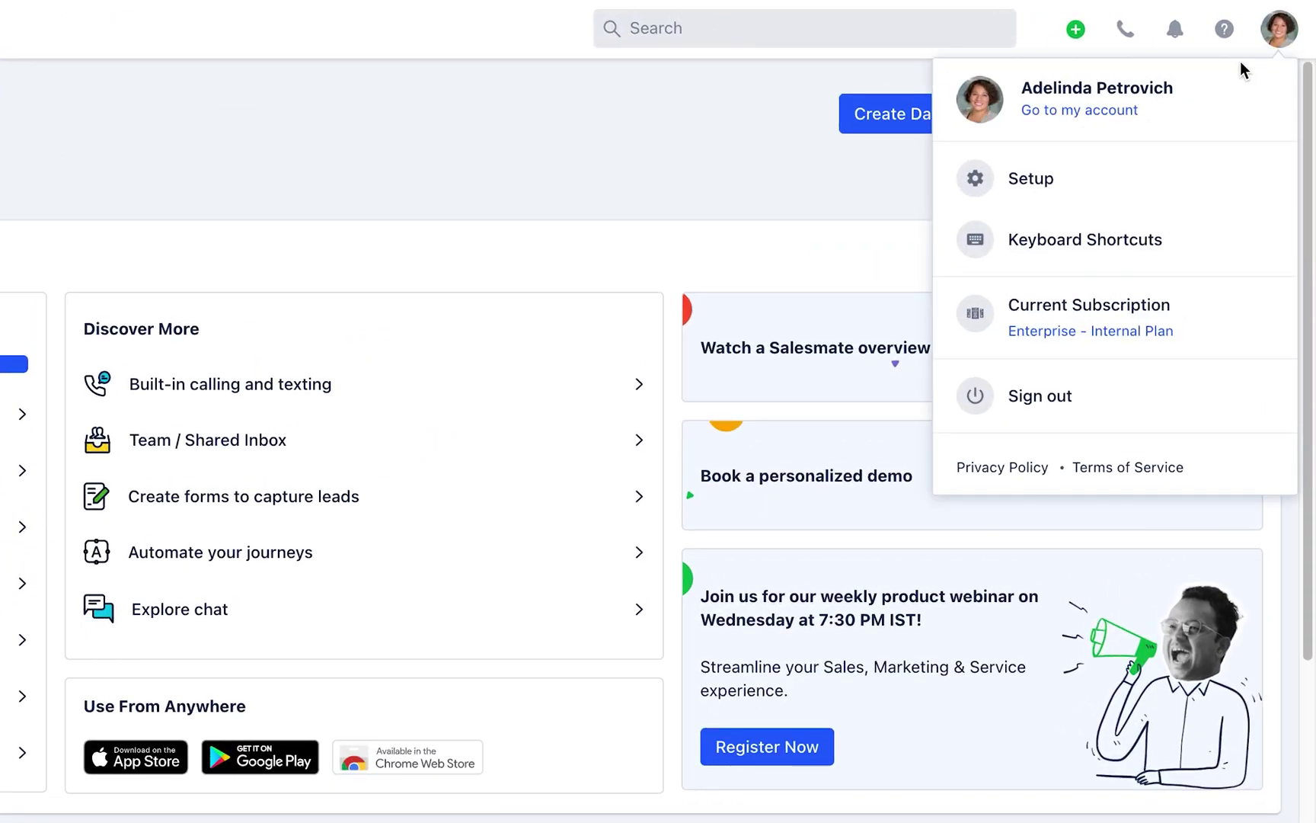
{"action": "left_click", "coordinate": [1083, 111]}
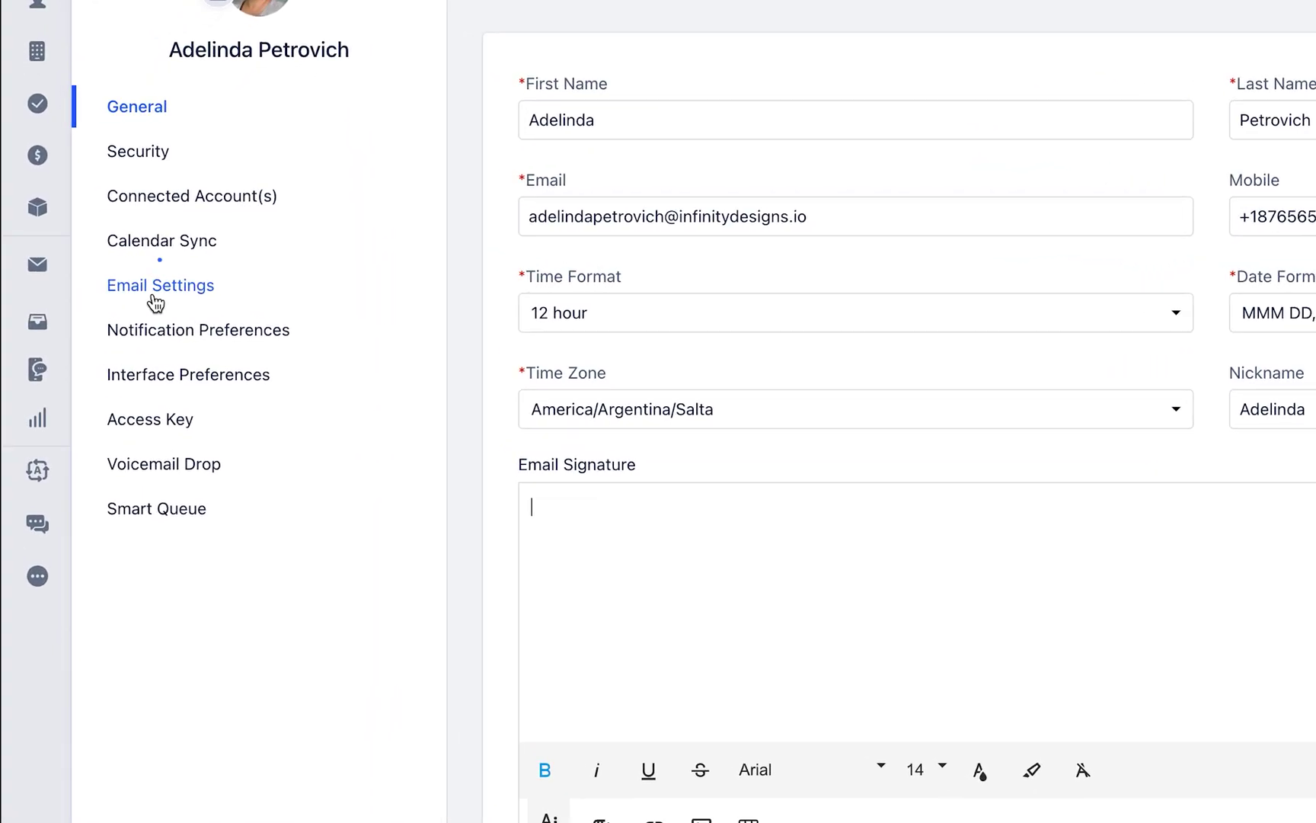
Go to Email Settings and choose Custom SMTP under Full Email Sync
{"action": "left_click", "coordinate": [104, 292]}
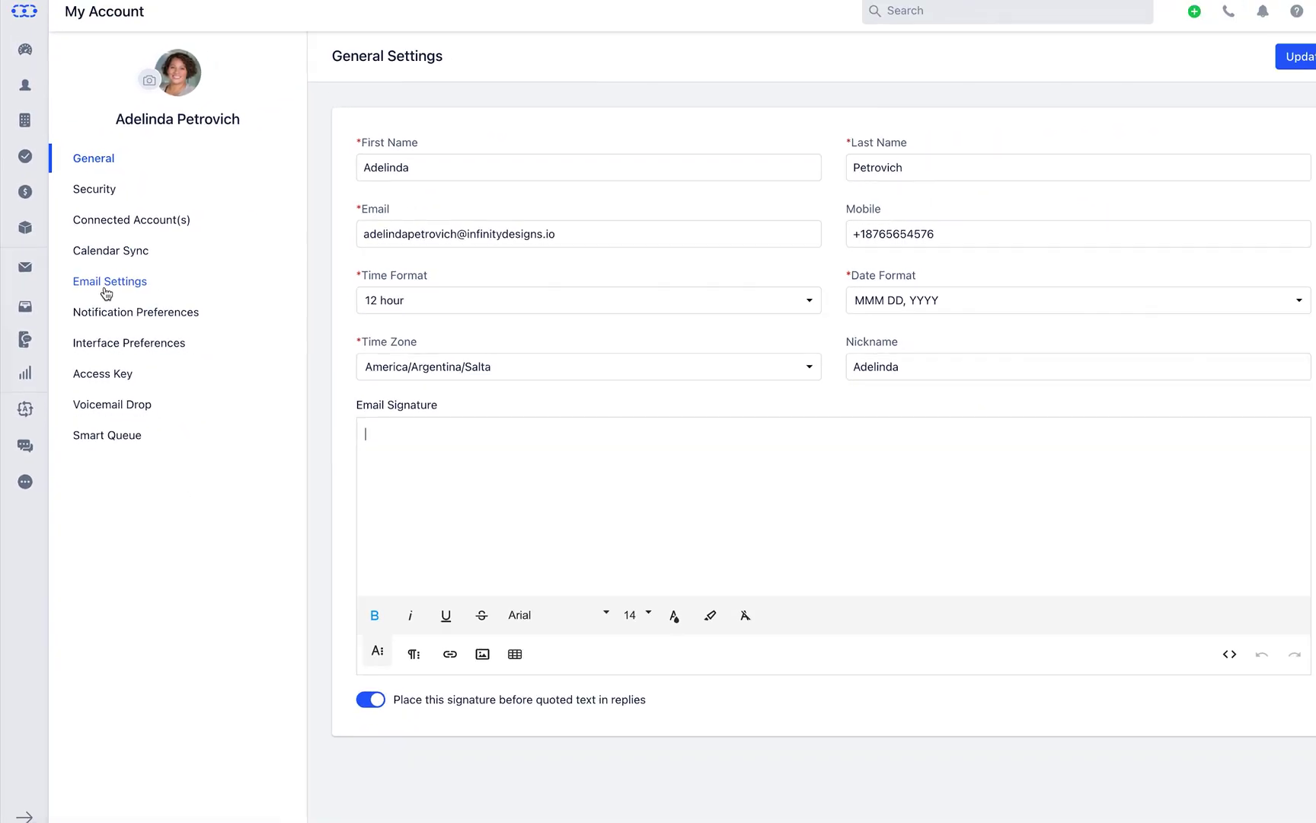
{"action": "left_click", "coordinate": [107, 292]}
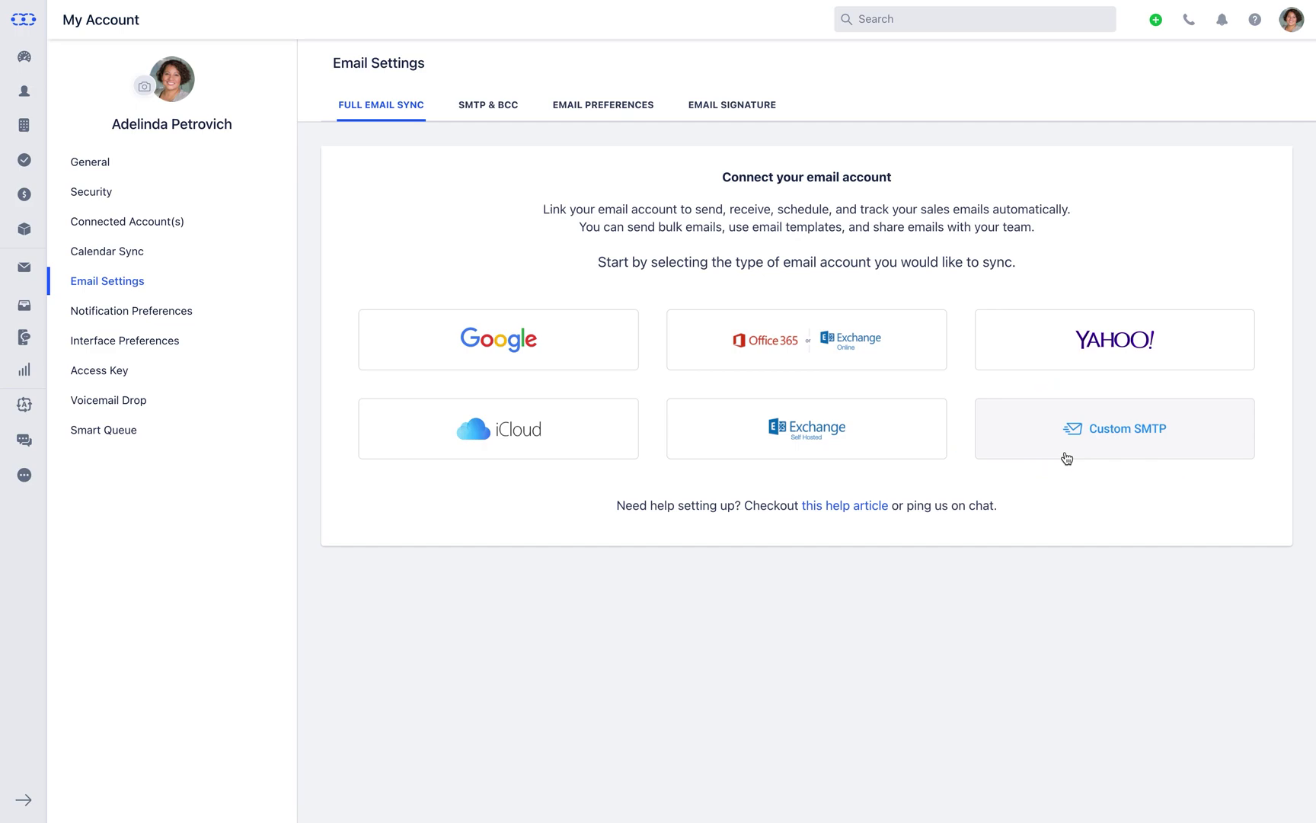
{"action": "left_click", "coordinate": [1067, 457]}
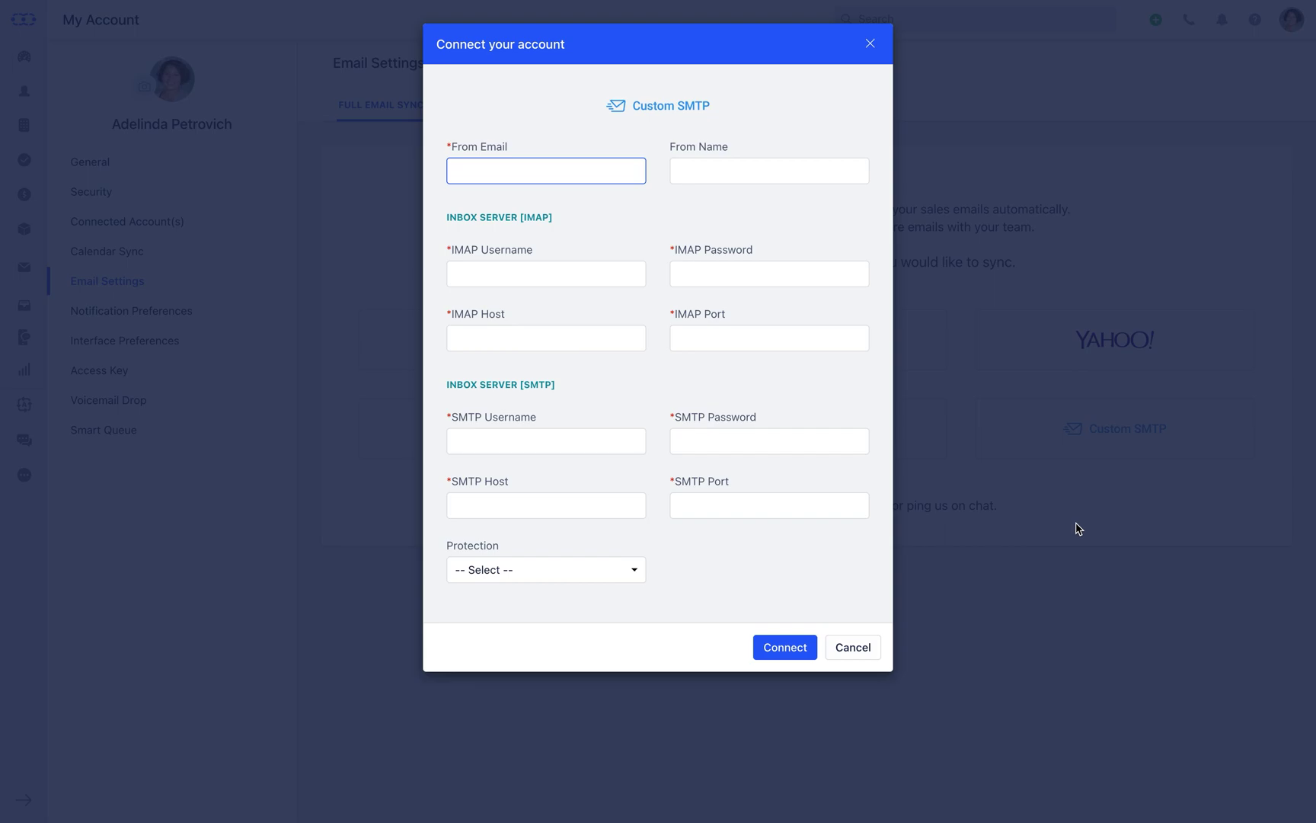
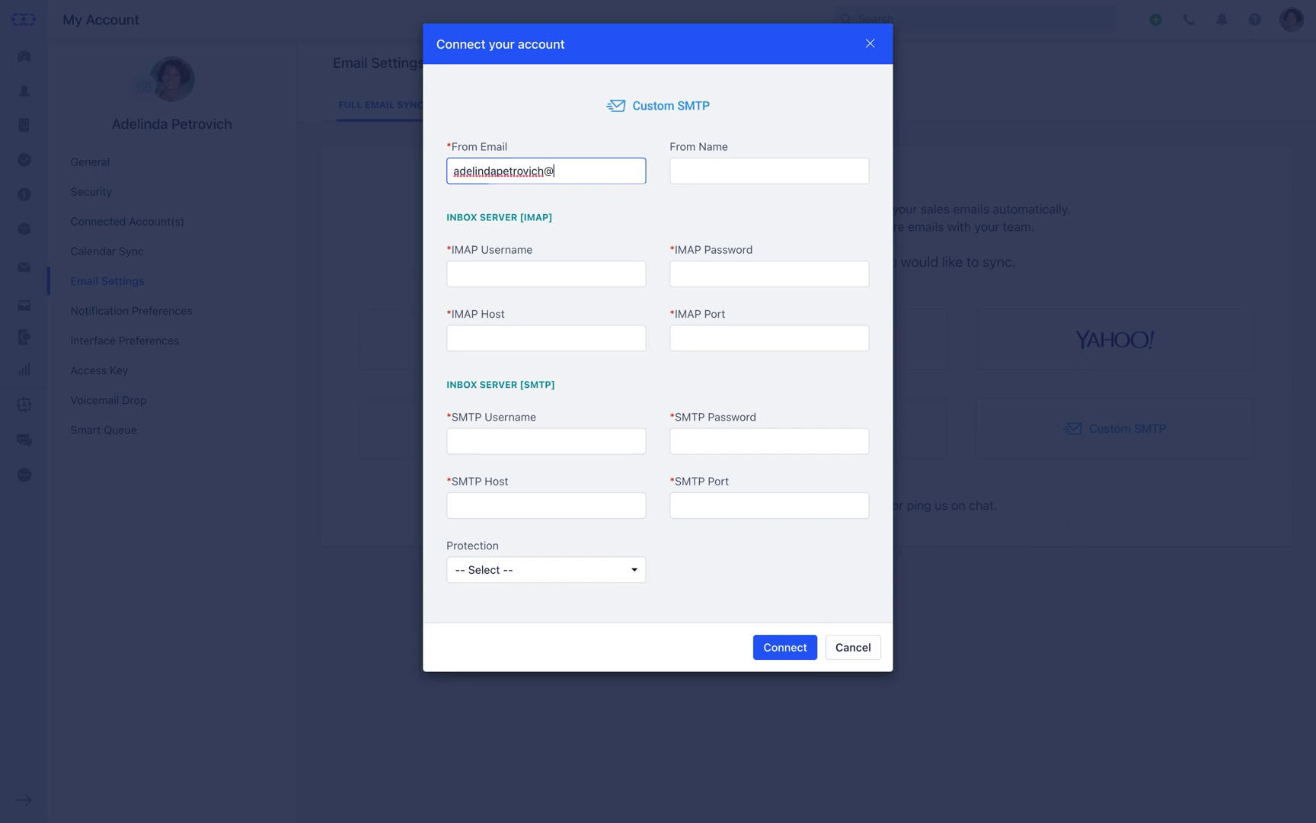
Enter the sender's e-mail address and name, plus IMAP credentials, host imap.infinitydesigns.io and port 143
{"action": "key", "text": "Tab"}
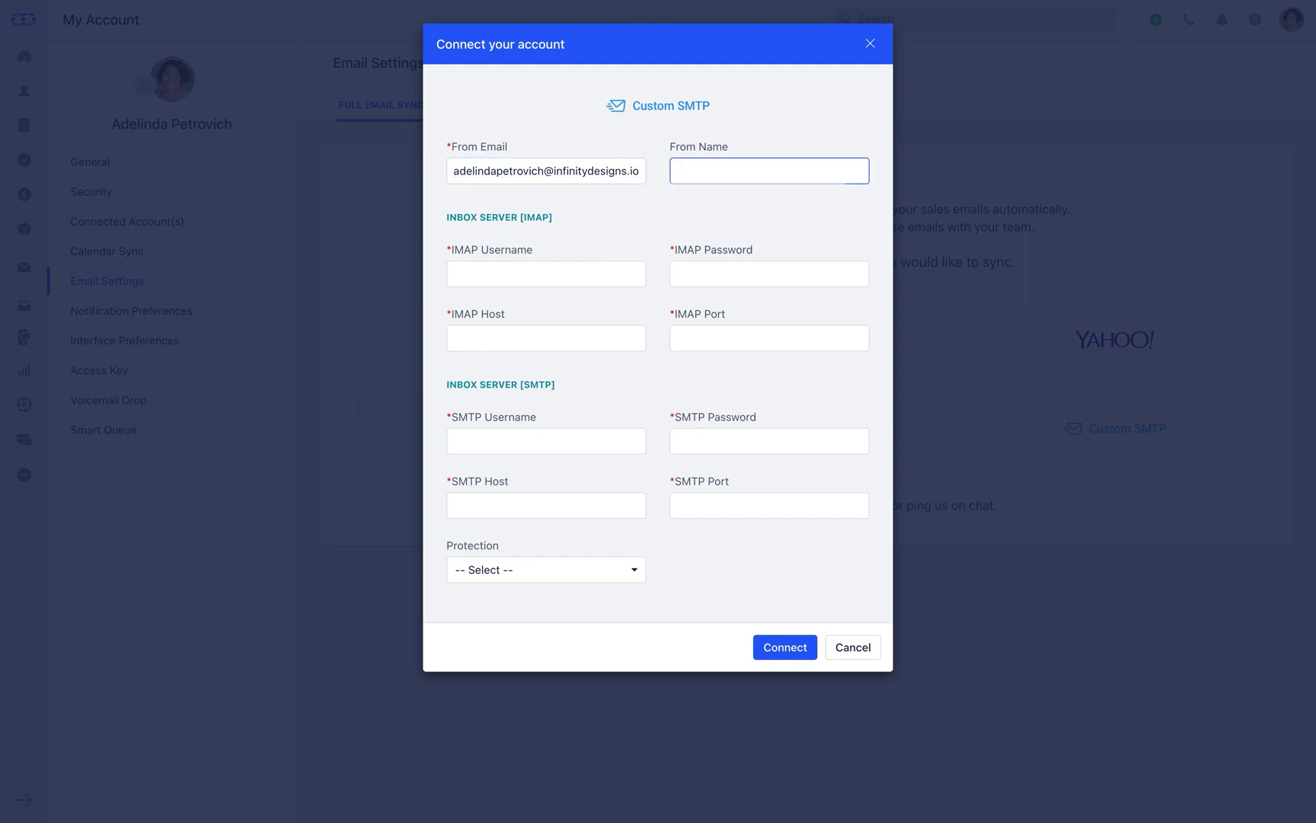
{"action": "type", "text": "Adelinda"}
{"action": "key", "text": "Tab"}
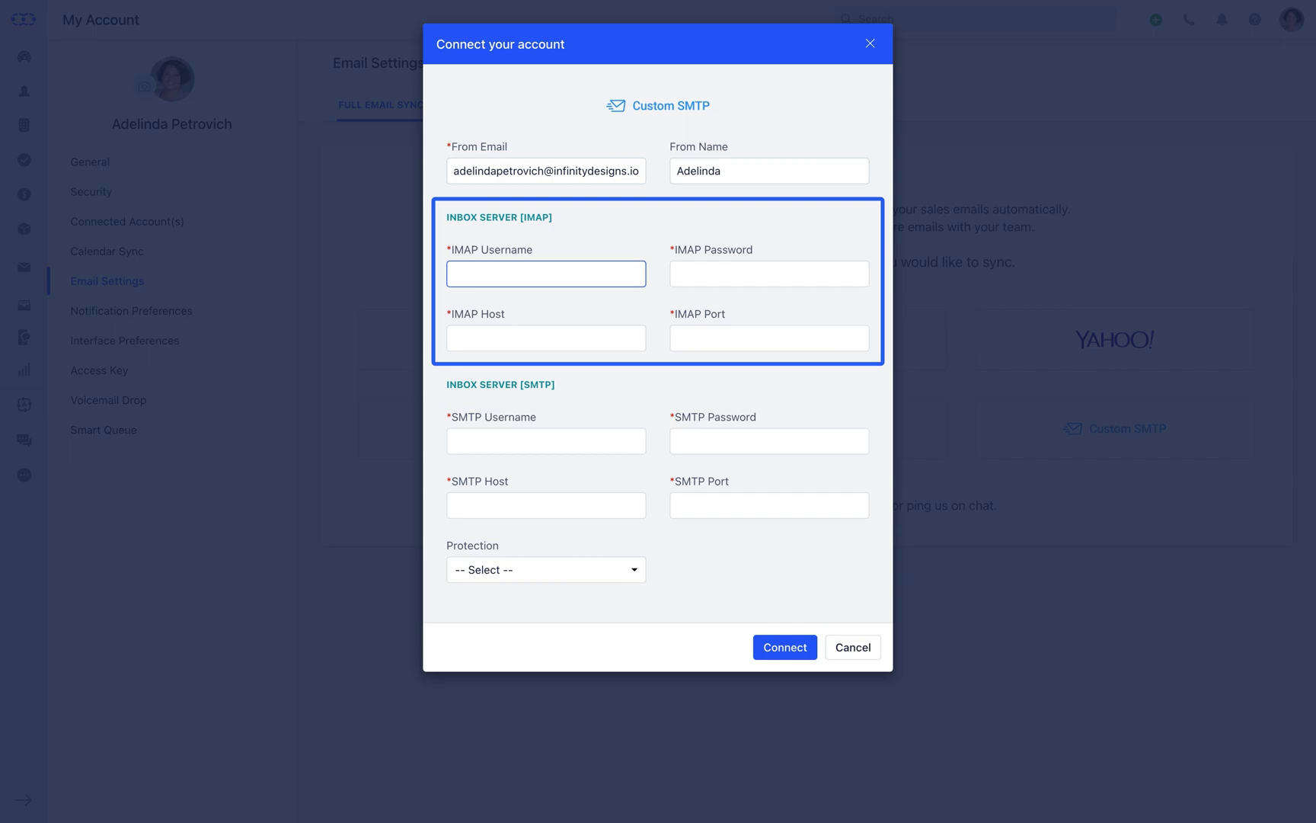
{"action": "key", "text": "ctrl+v"}
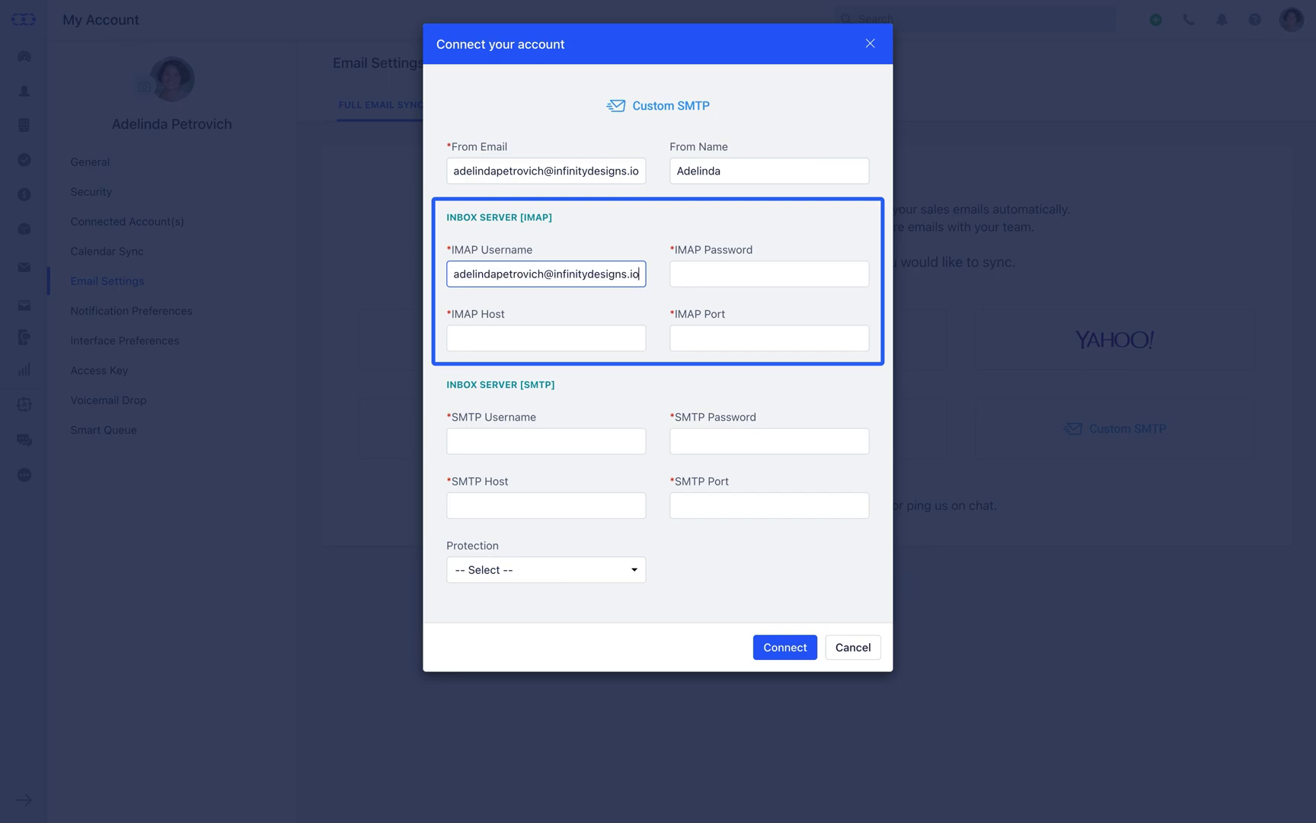
{"action": "left_click", "coordinate": [770, 273]}
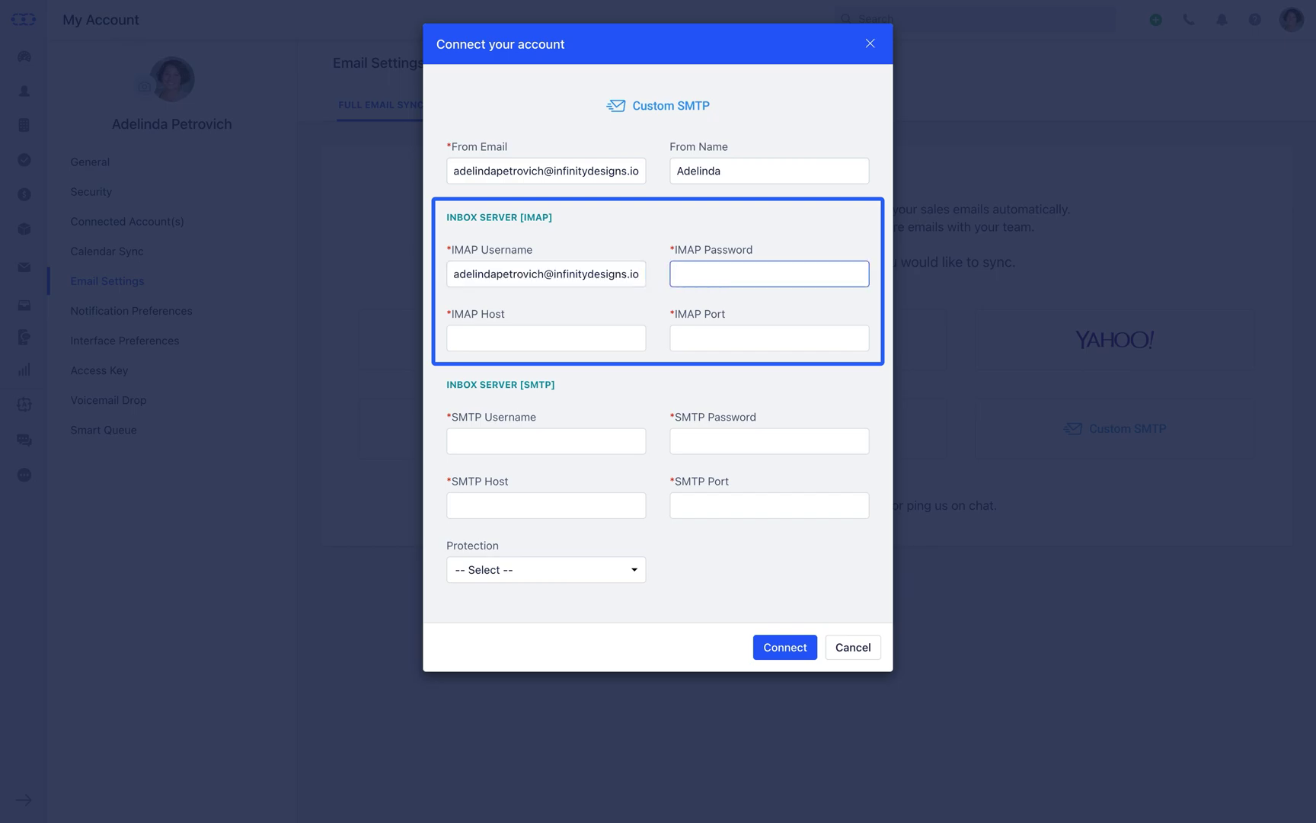
{"action": "type", "text": "********"}
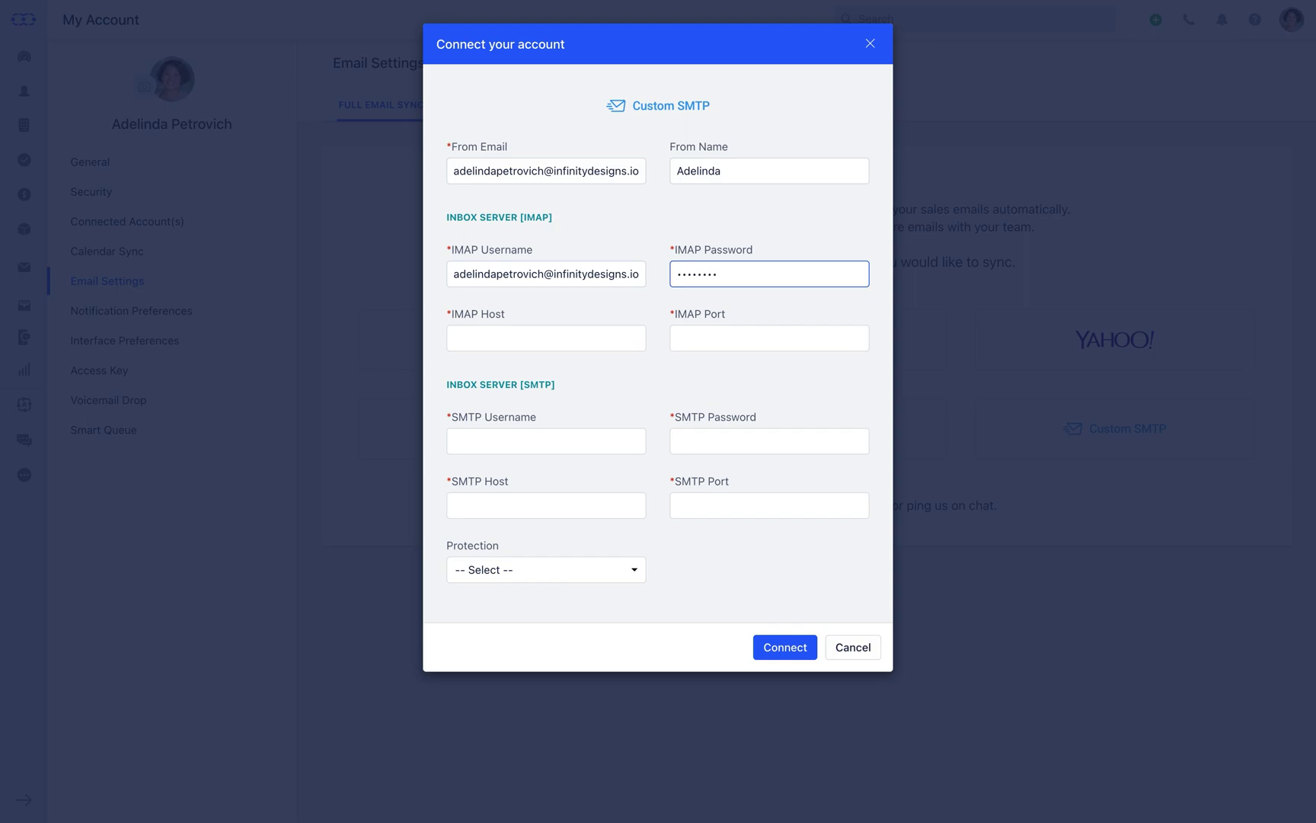
{"action": "key", "text": "Tab"}
{"action": "type", "text": "im"}
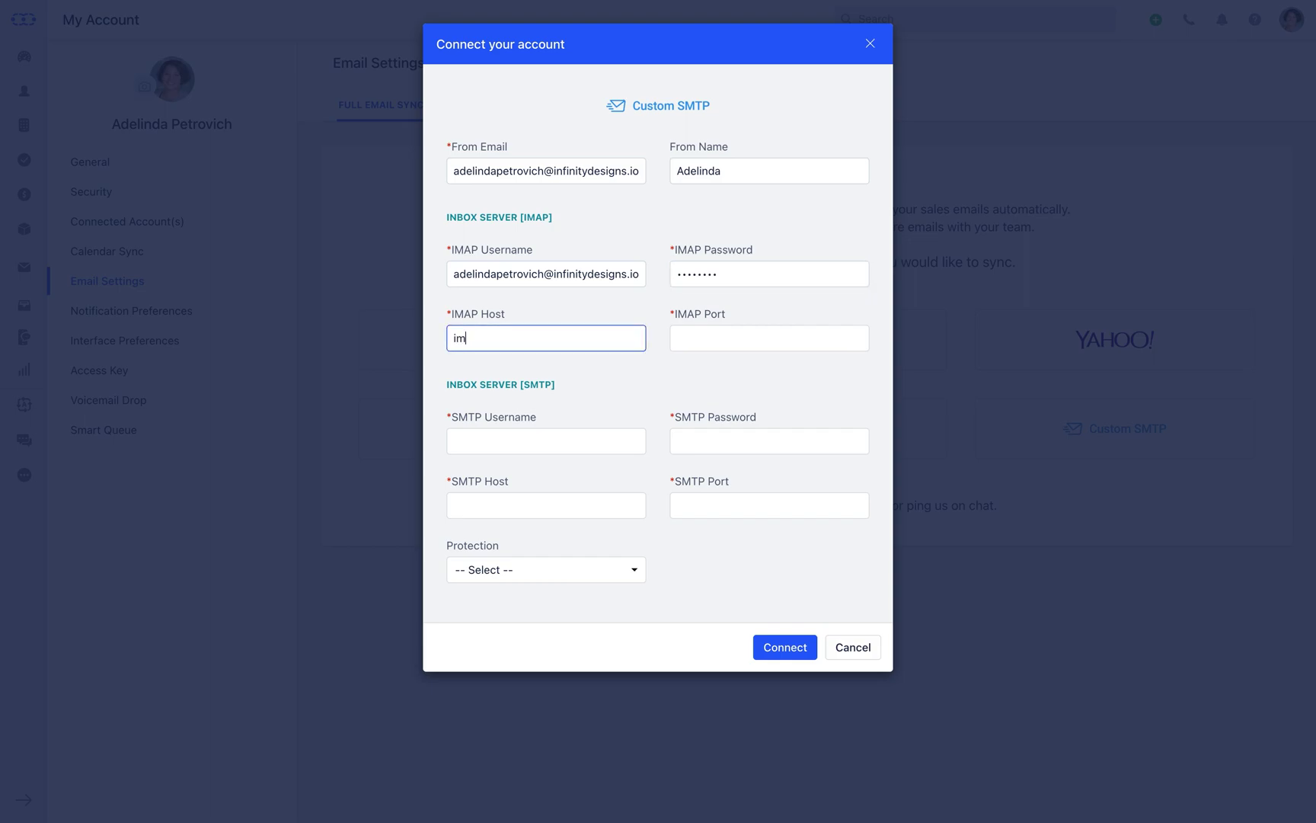
{"action": "type", "text": "ap.infinitydesigns.io"}
{"action": "key", "text": "Tab"}
{"action": "type", "text": "143"}
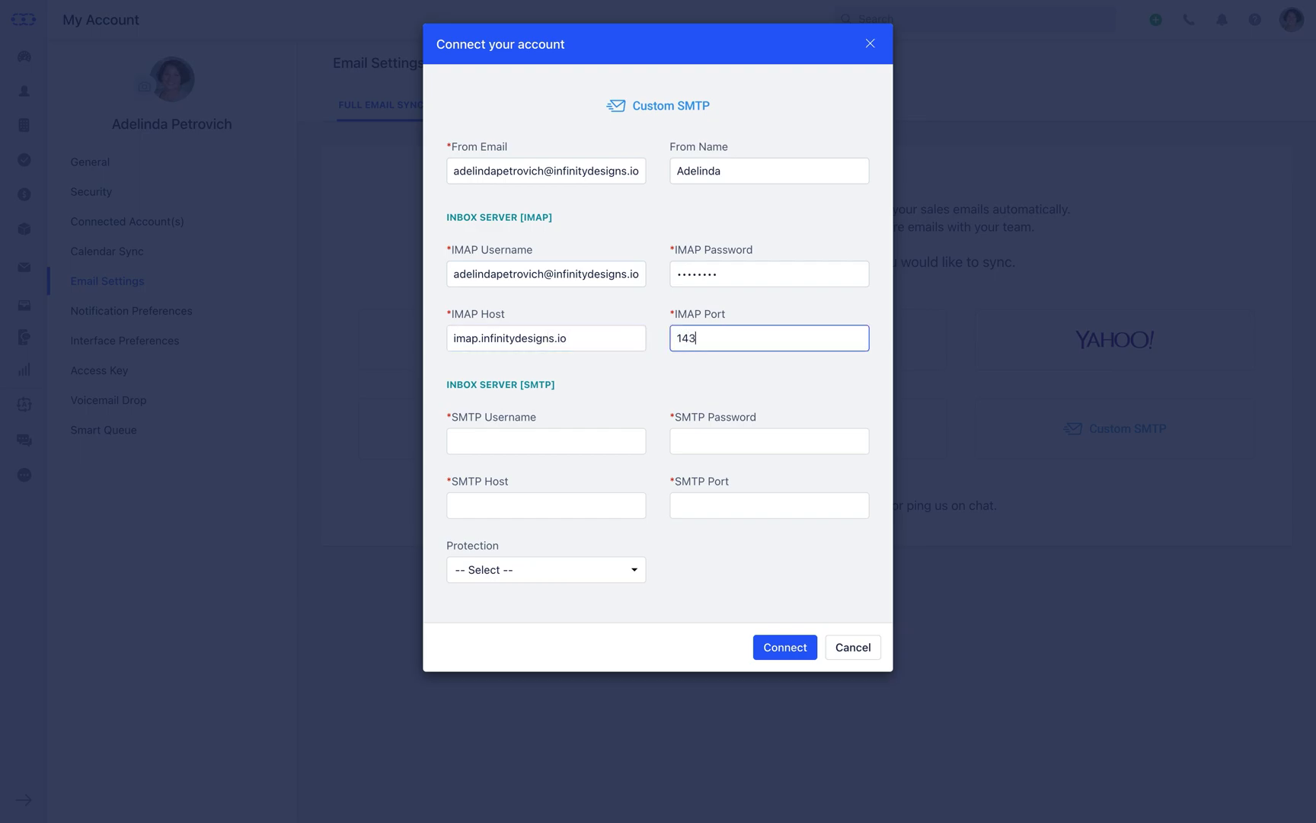
Enter SMTP credentials, host smtp.infinitydesigns.io, port 587, TLS protection, and connect the account
{"action": "key", "text": "Tab"}
{"action": "key", "text": "super+v"}
{"action": "key", "text": "Tab"}
{"action": "key", "text": "super+v"}
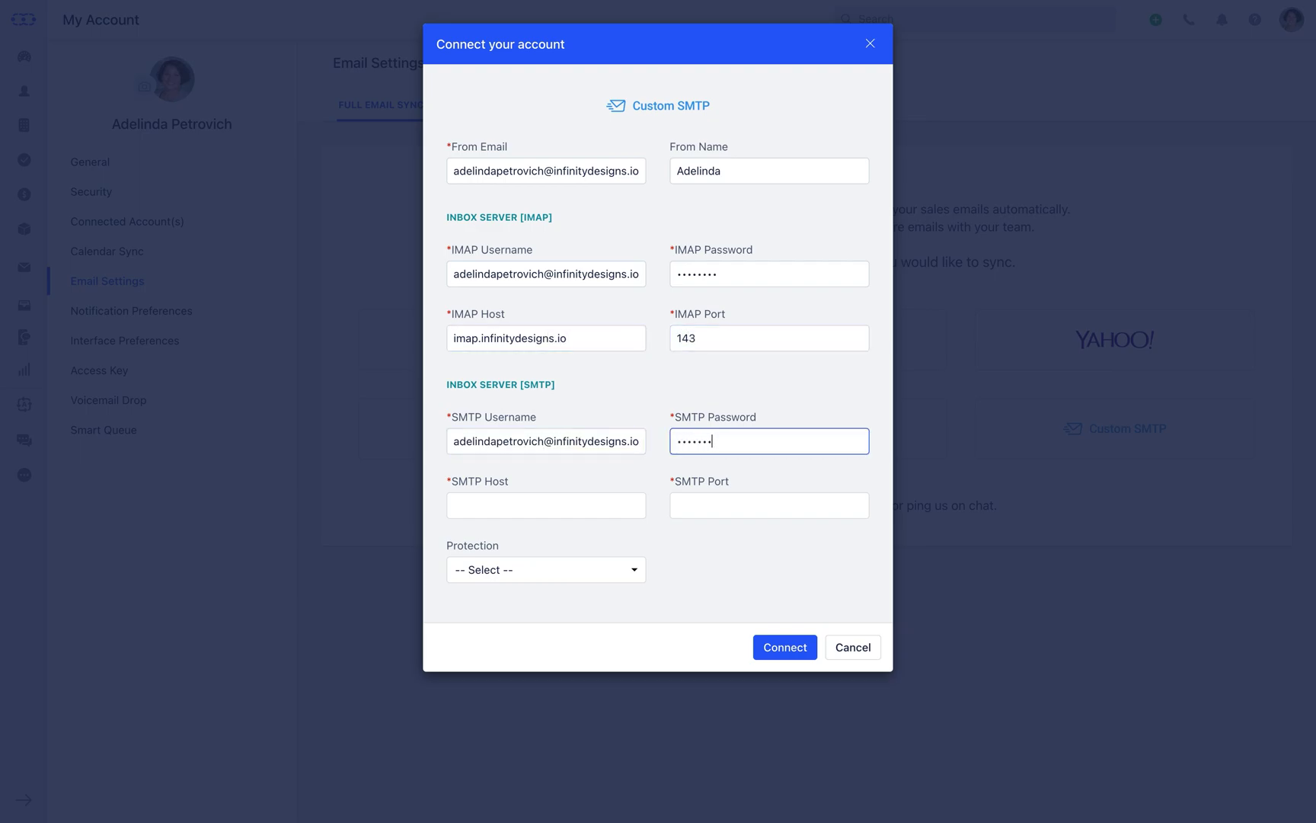
{"action": "key", "text": "Tab"}
{"action": "type", "text": "smtp.infinitydes"}
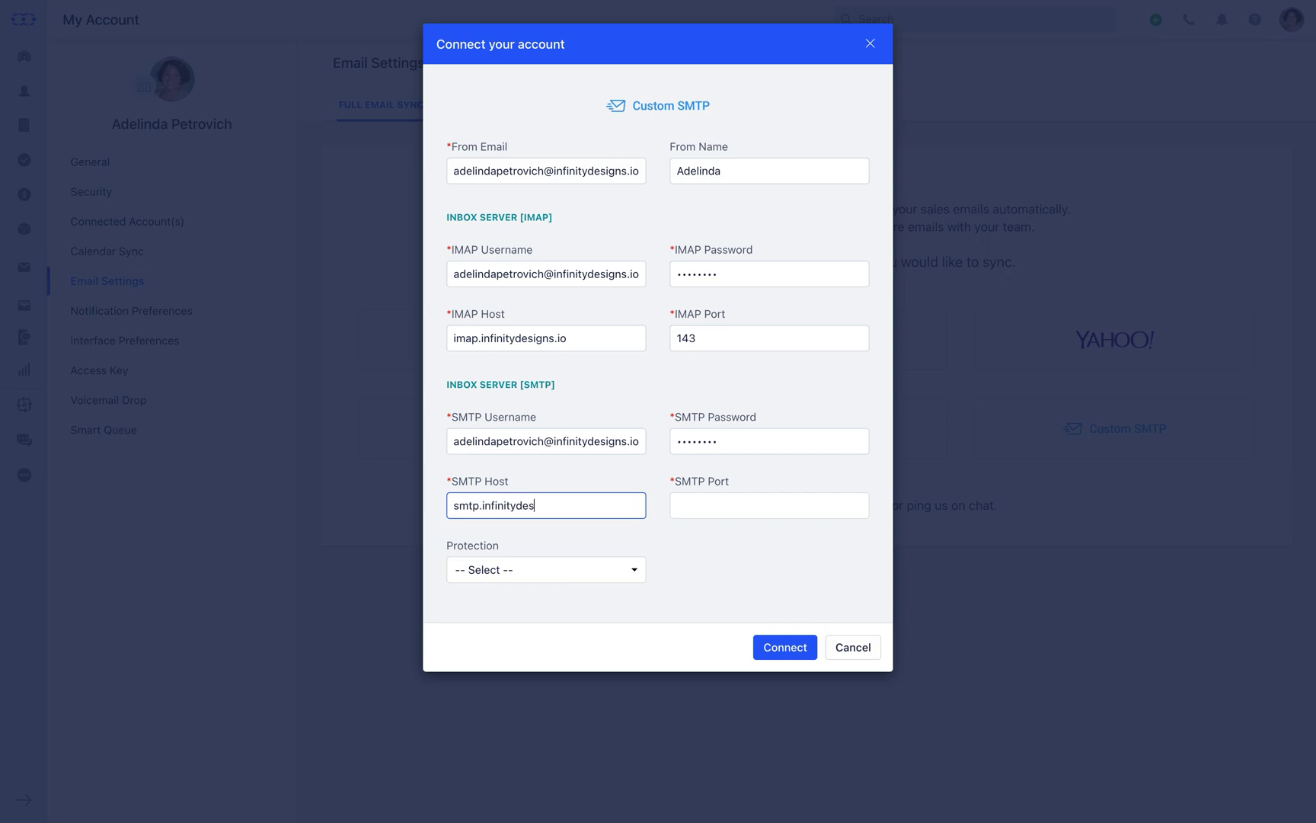
{"action": "type", "text": "igns.io"}
{"action": "key", "text": "Tab"}
{"action": "type", "text": "587"}
{"action": "key", "text": "Tab"}
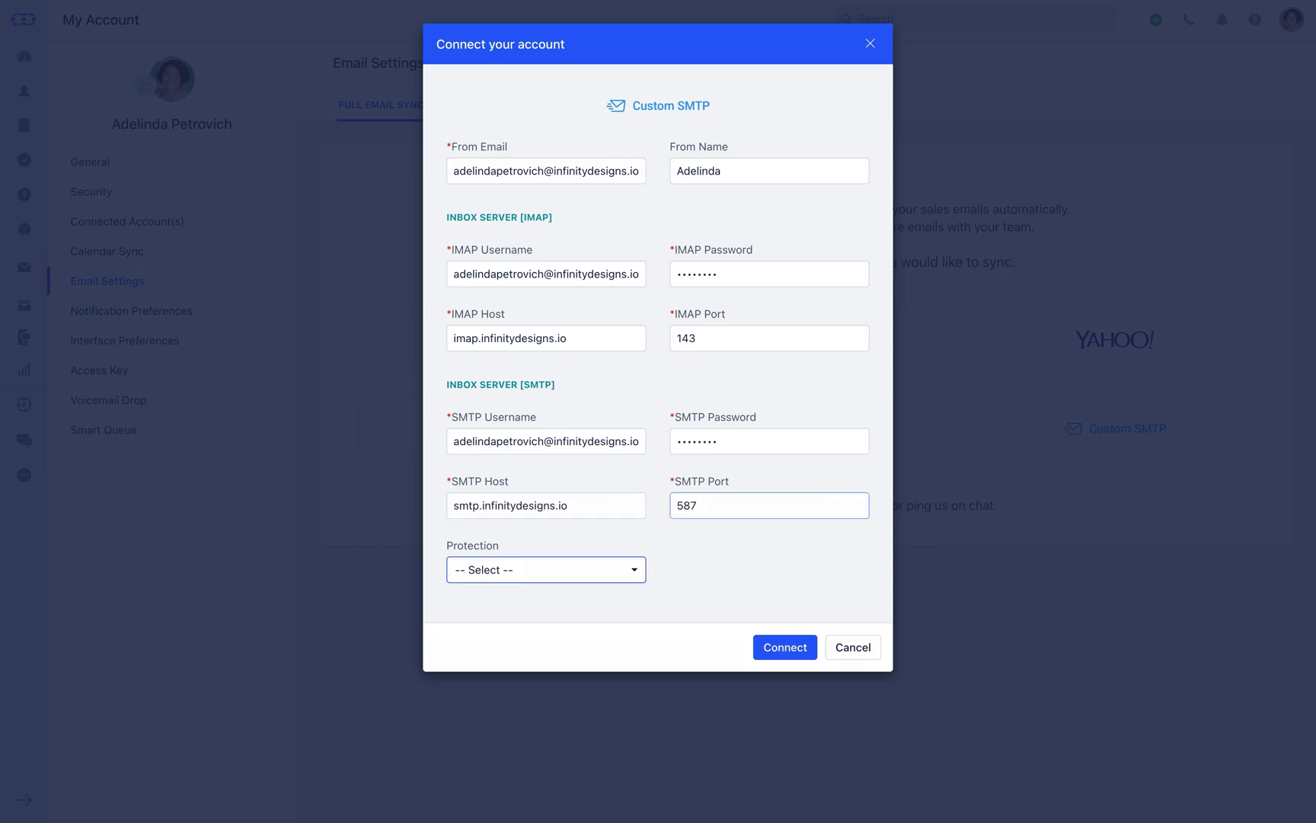
{"action": "left_click", "coordinate": [635, 572]}
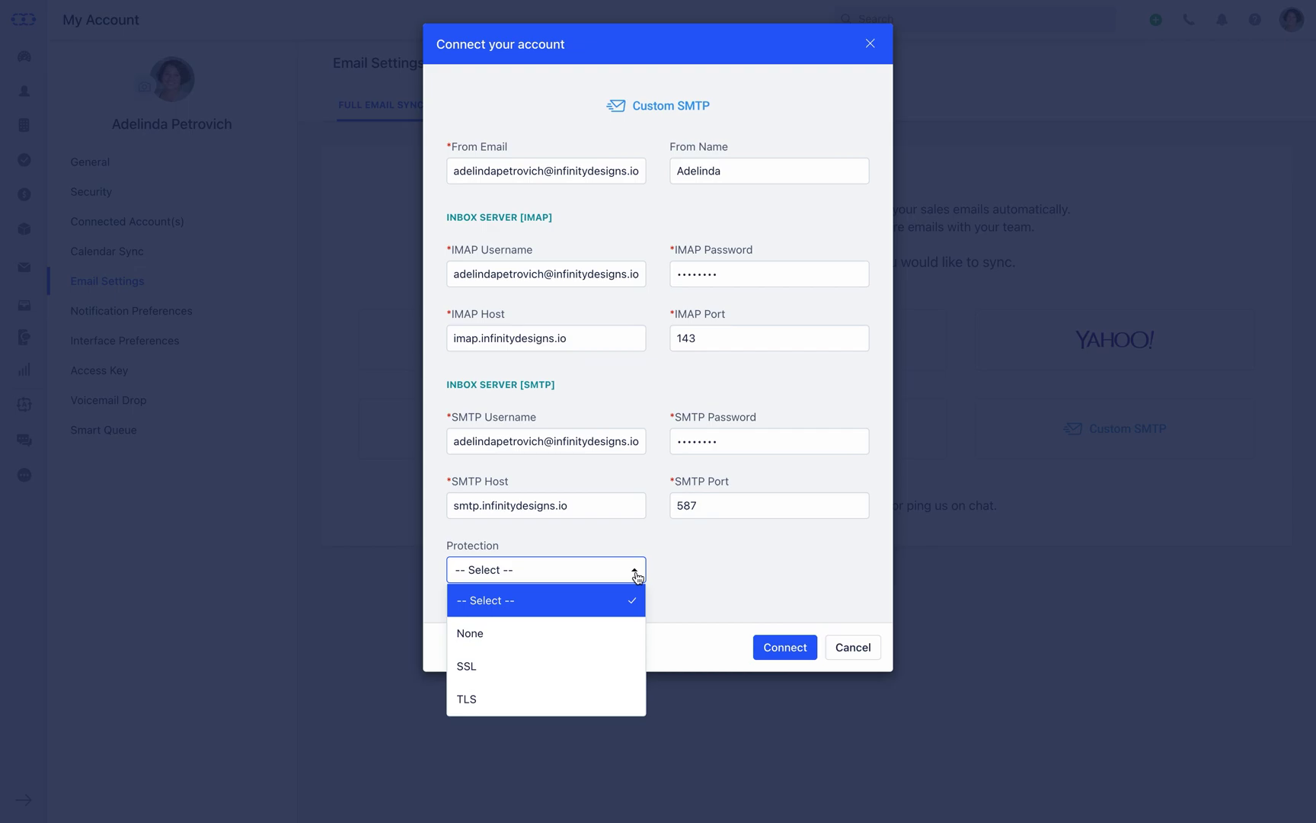
{"action": "left_click", "coordinate": [617, 695]}
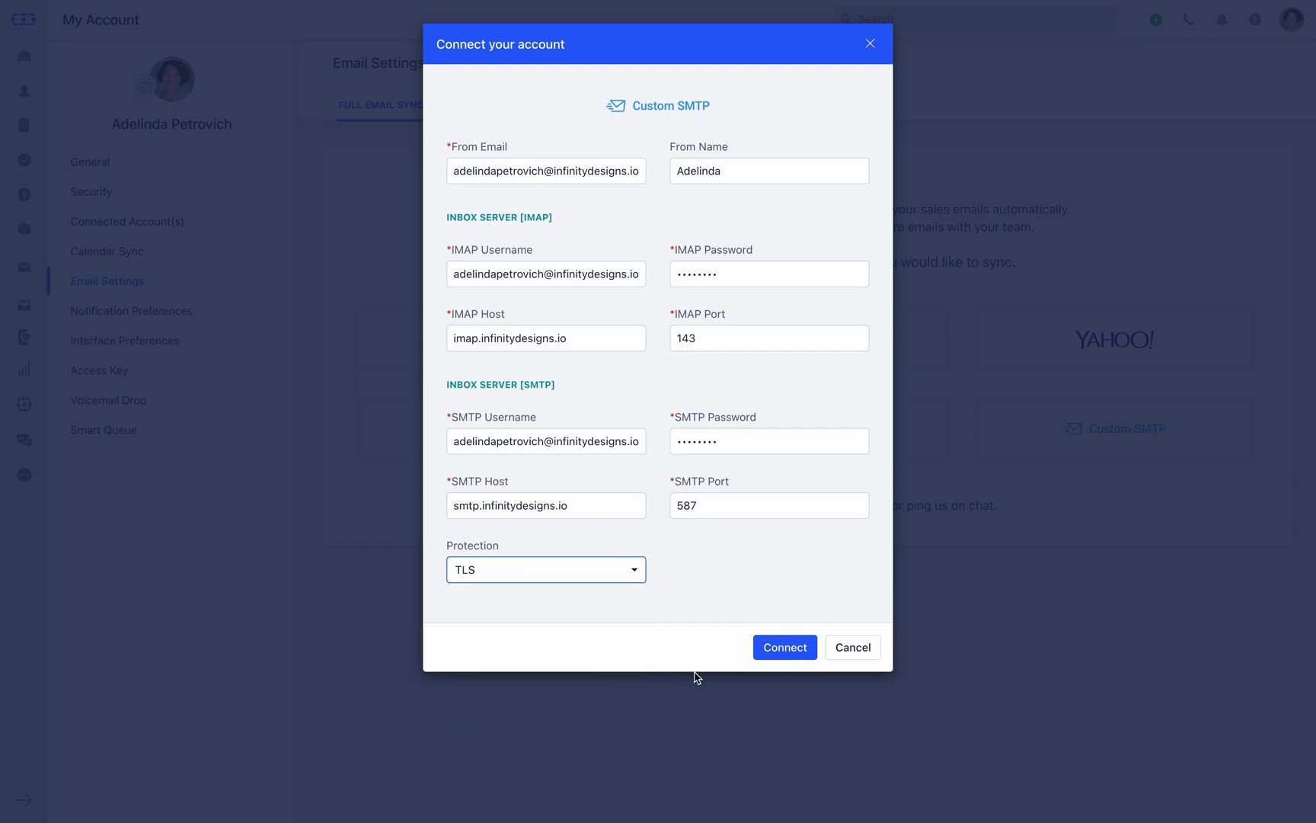
{"action": "left_click", "coordinate": [786, 657]}
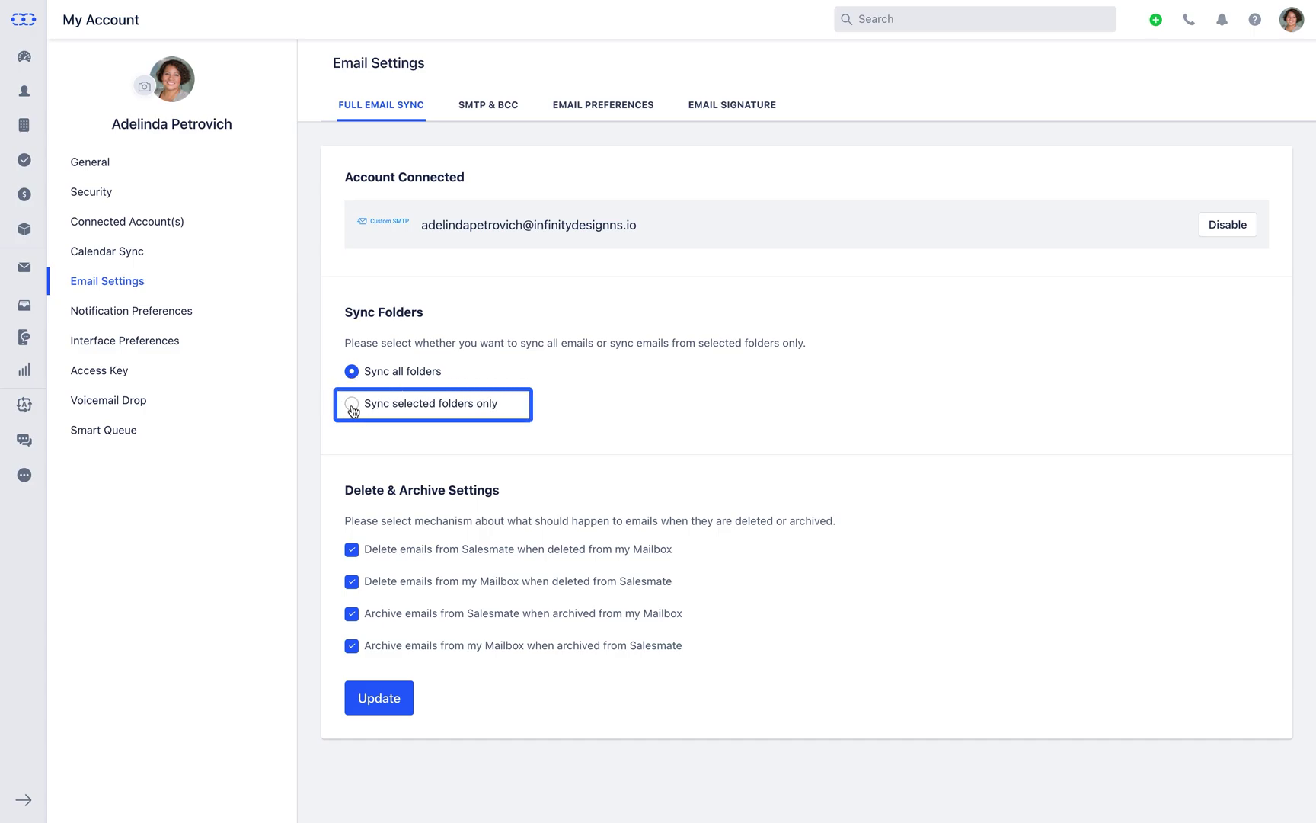
Switch folder sync back to Sync all folders and Update the sync settings
{"action": "left_click", "coordinate": [352, 404]}
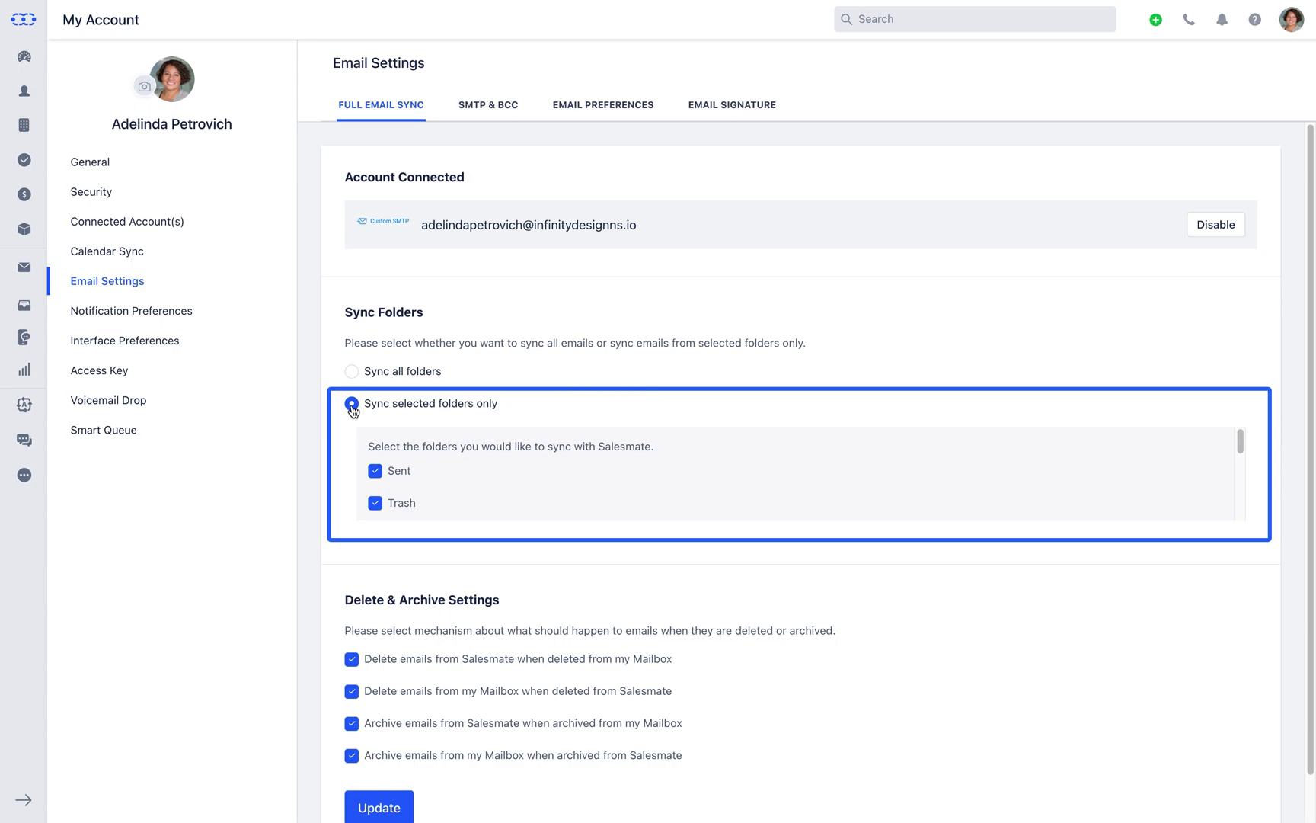
{"action": "left_click_drag", "start_coordinate": [1241, 449], "coordinate": [1244, 446]}
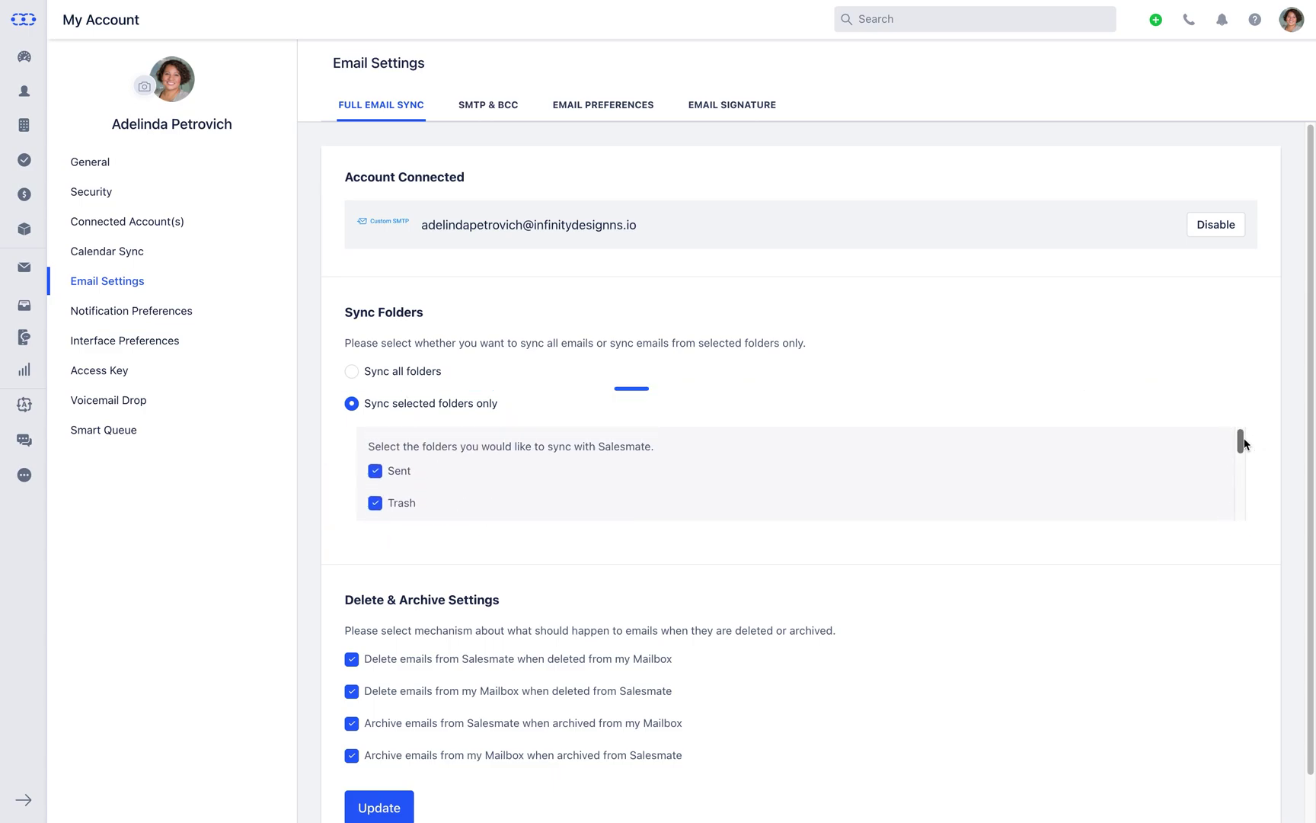
{"action": "left_click", "coordinate": [352, 372]}
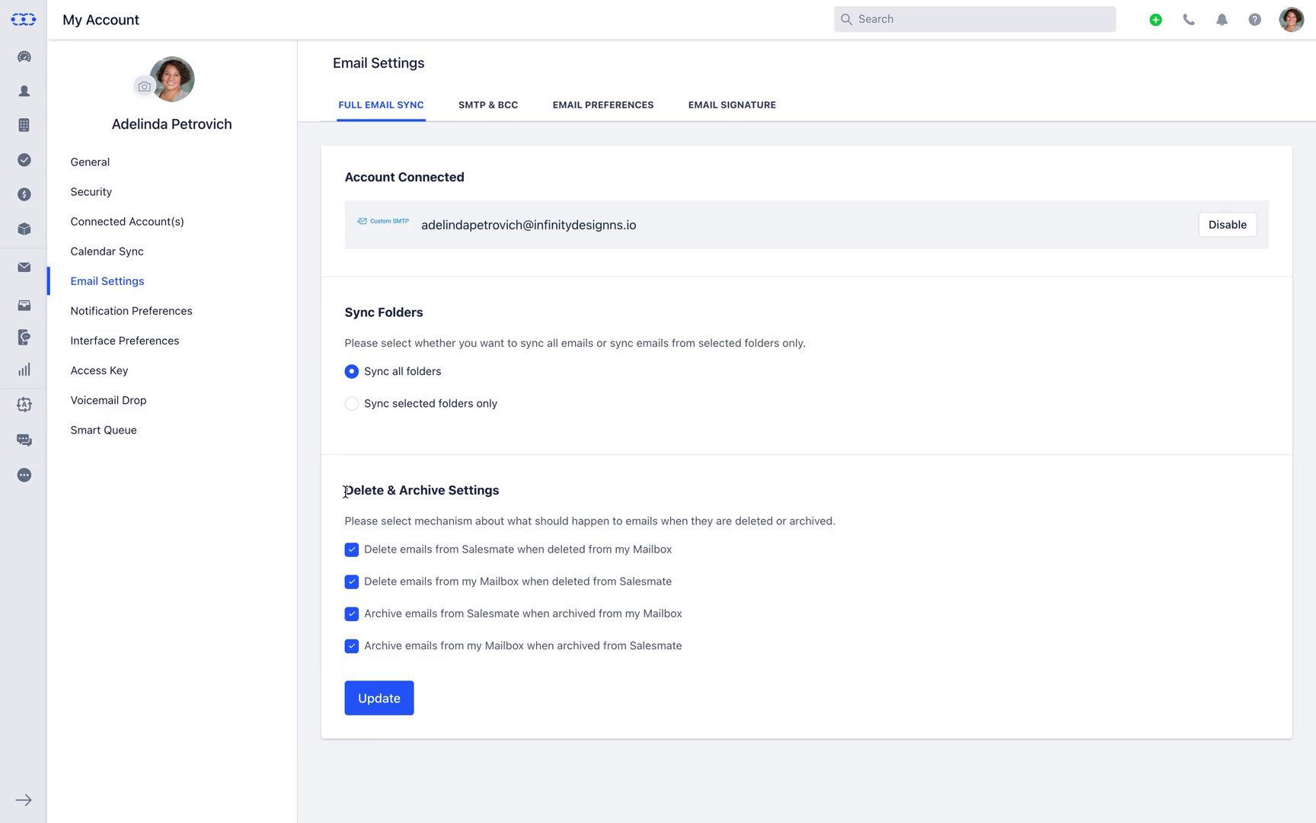
{"action": "left_click", "coordinate": [366, 710]}
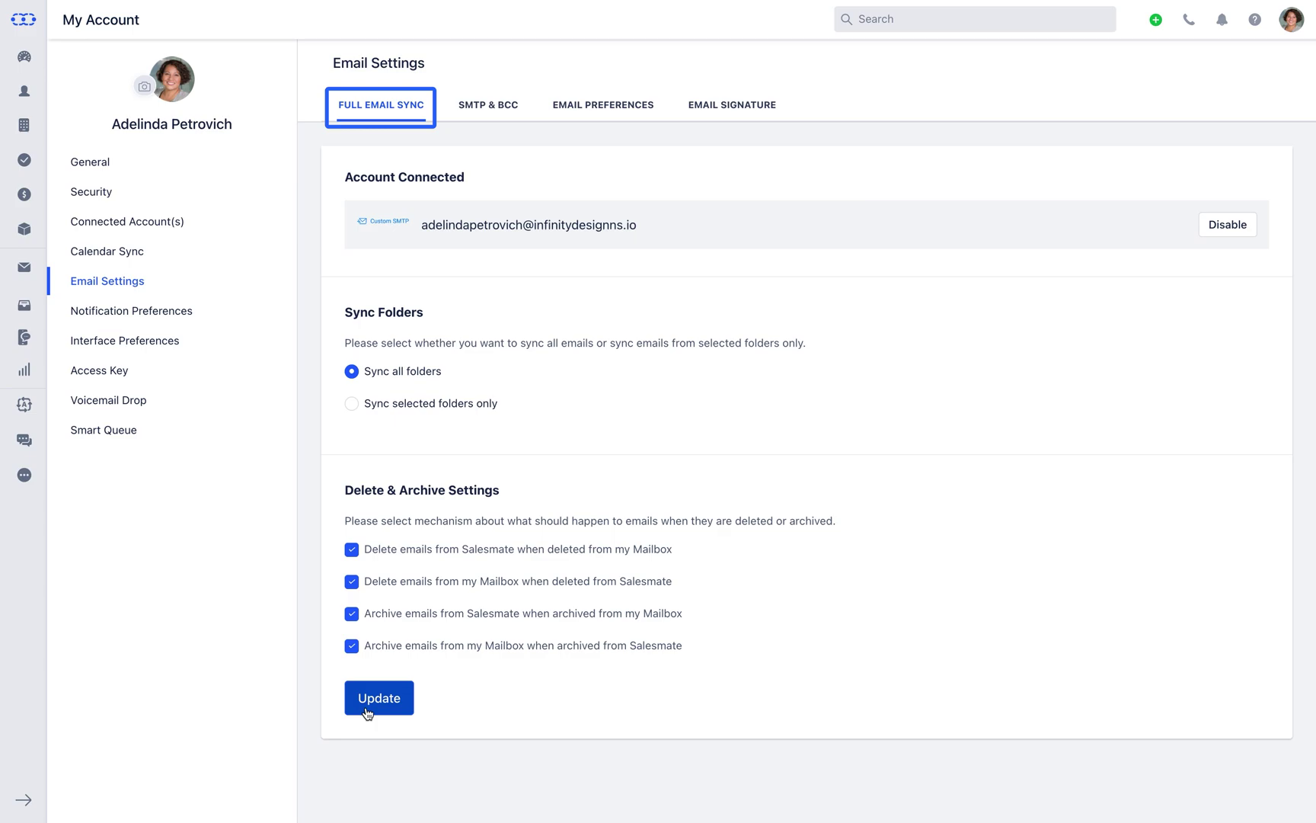
{"action": "left_click", "coordinate": [367, 713]}
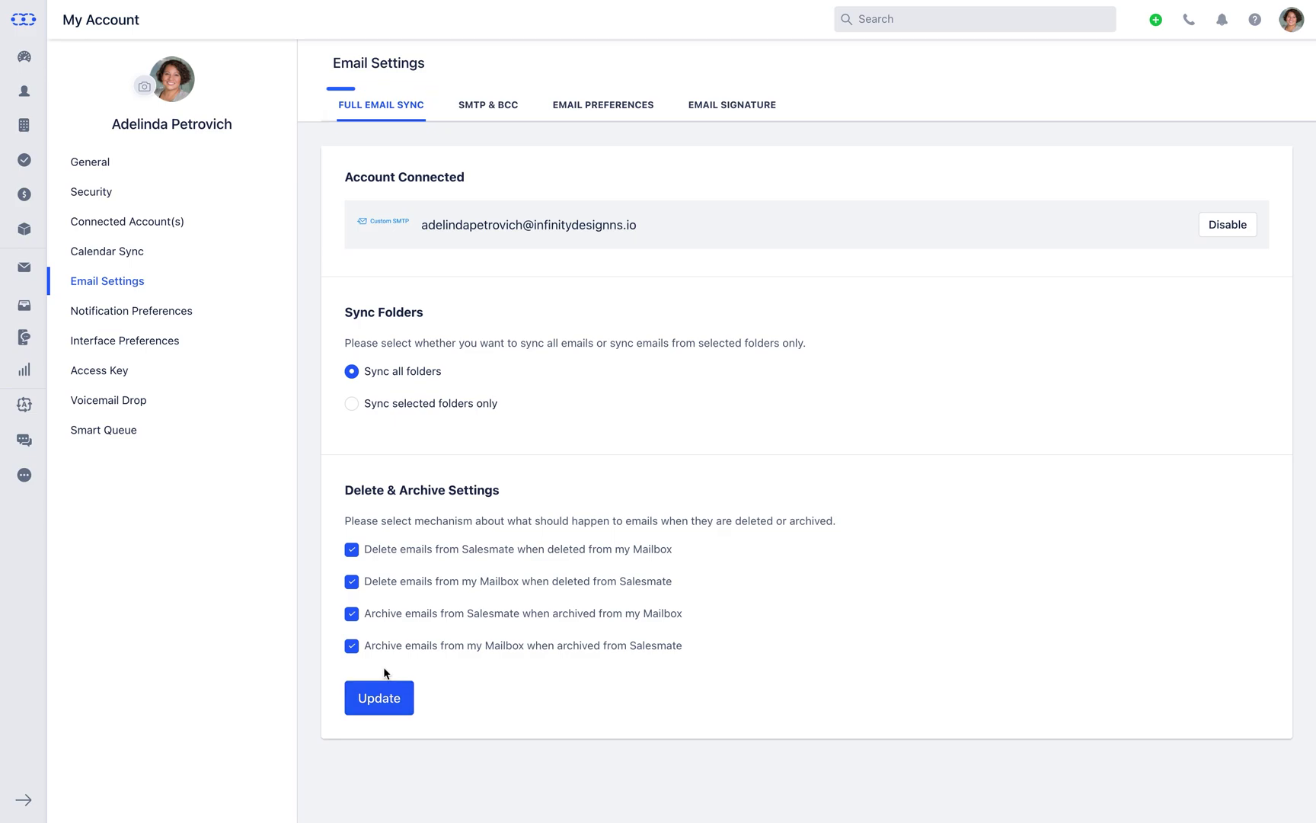
{"action": "left_click", "coordinate": [513, 115]}
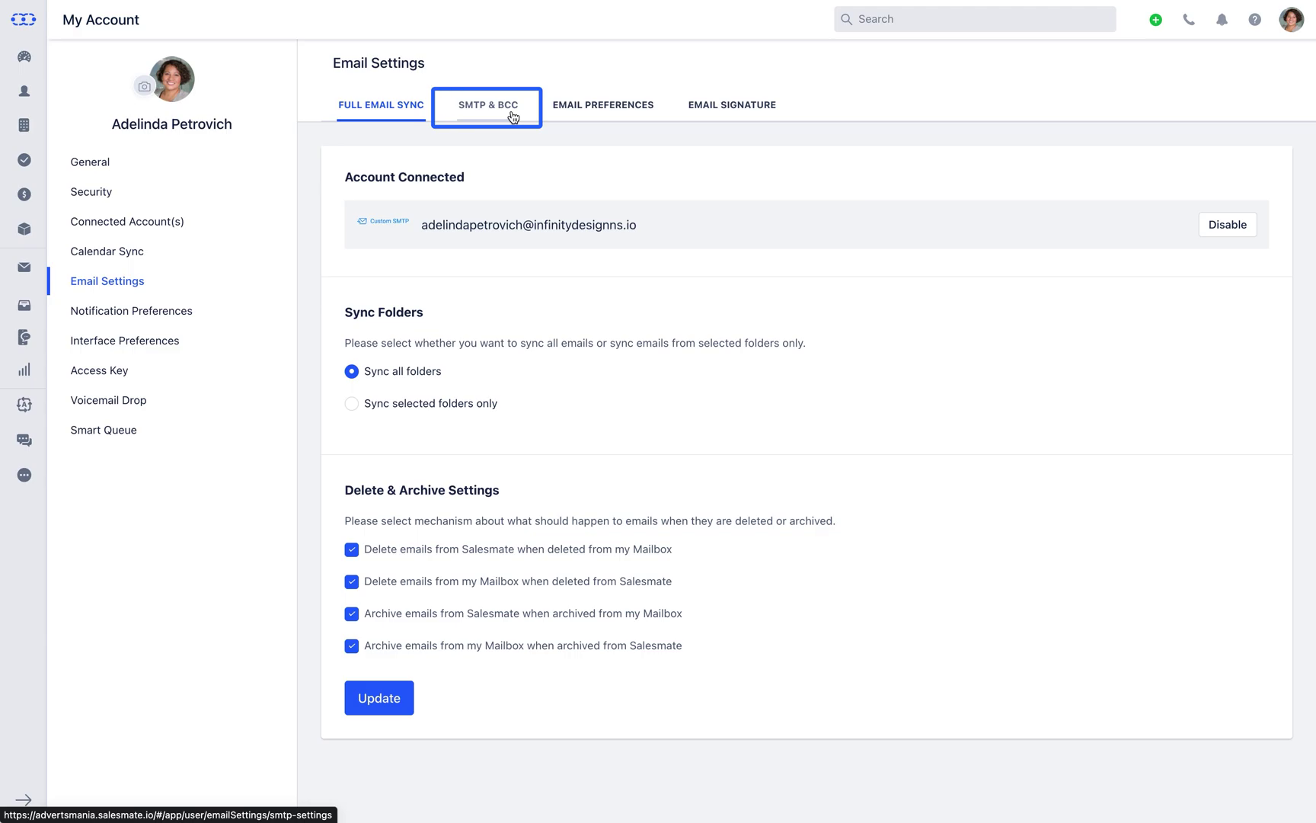
Add a Google account as a second outbound sender and allow Salesmate access to it
{"action": "left_click", "coordinate": [513, 116]}
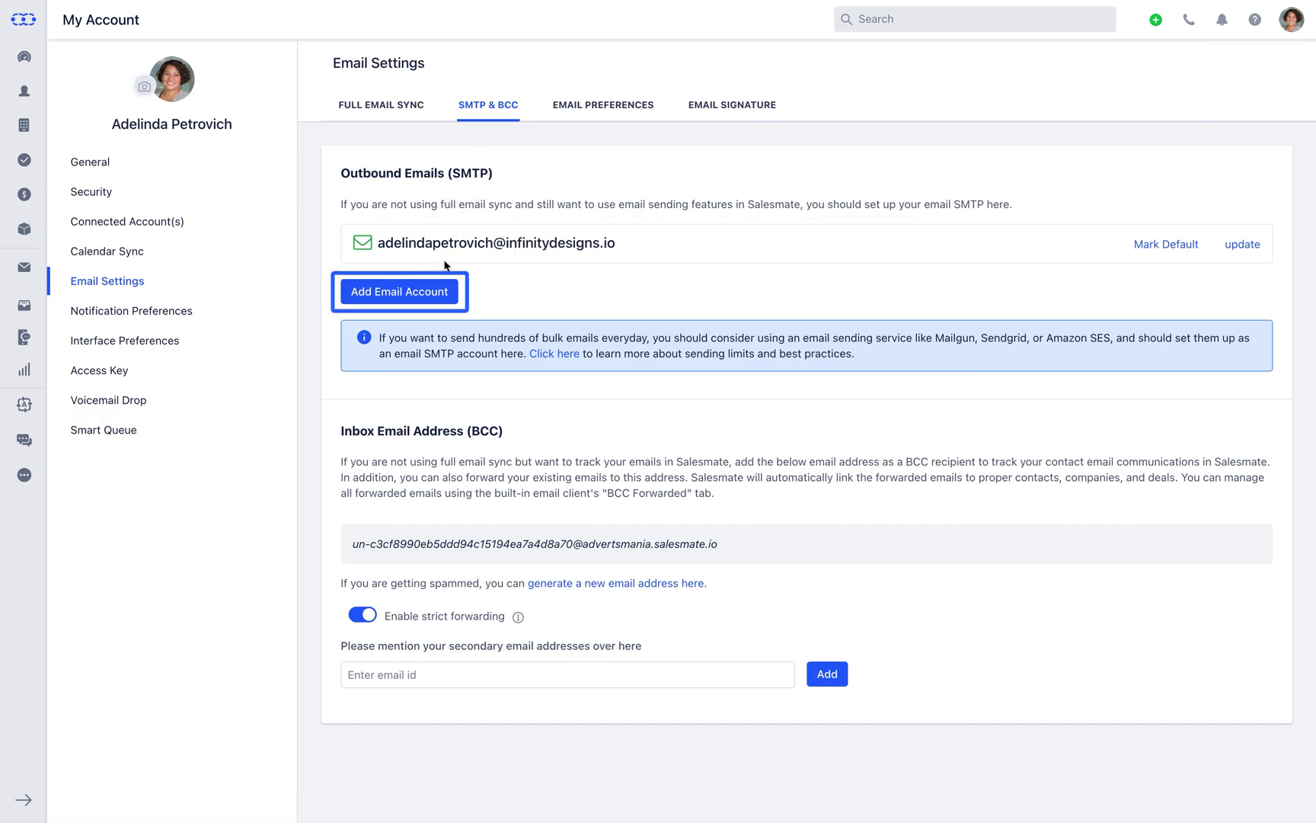
{"action": "left_click", "coordinate": [439, 301]}
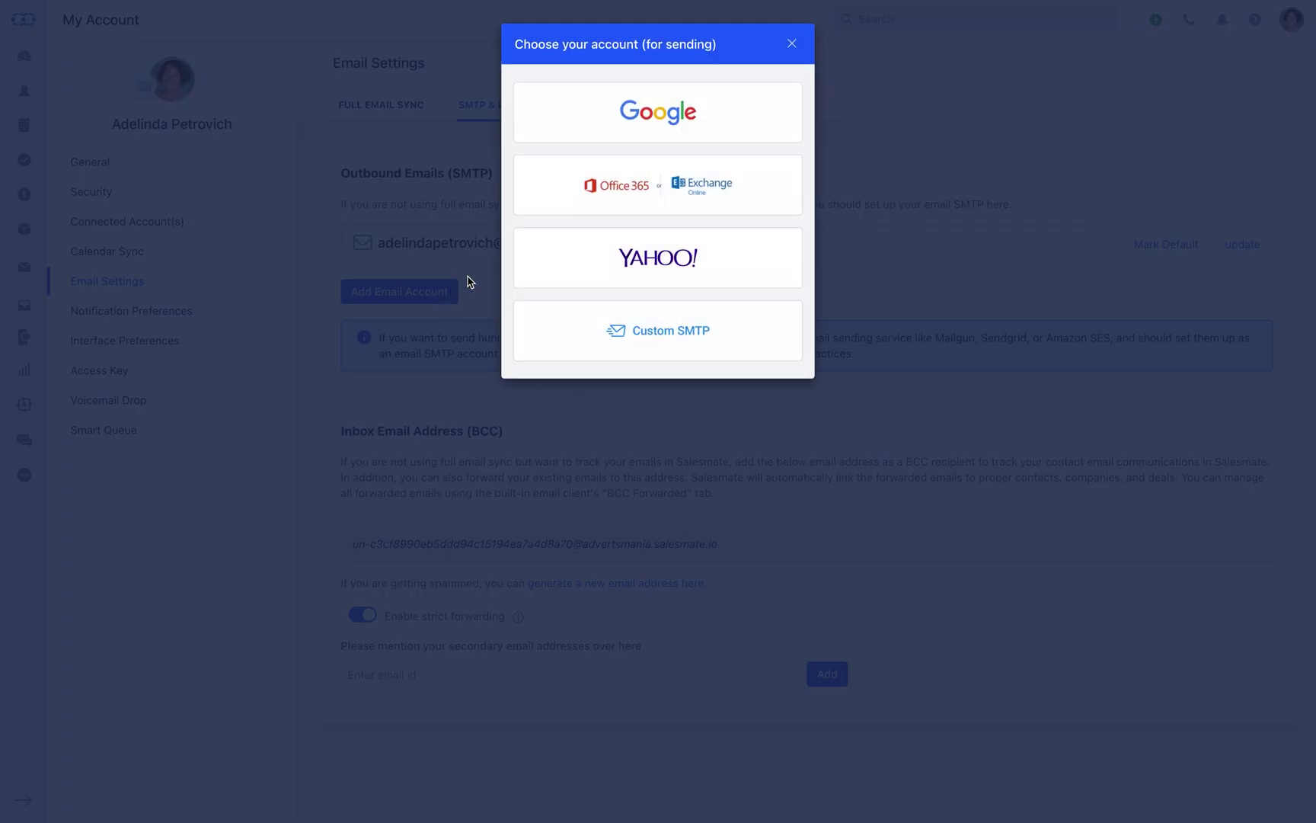
{"action": "left_click", "coordinate": [644, 137]}
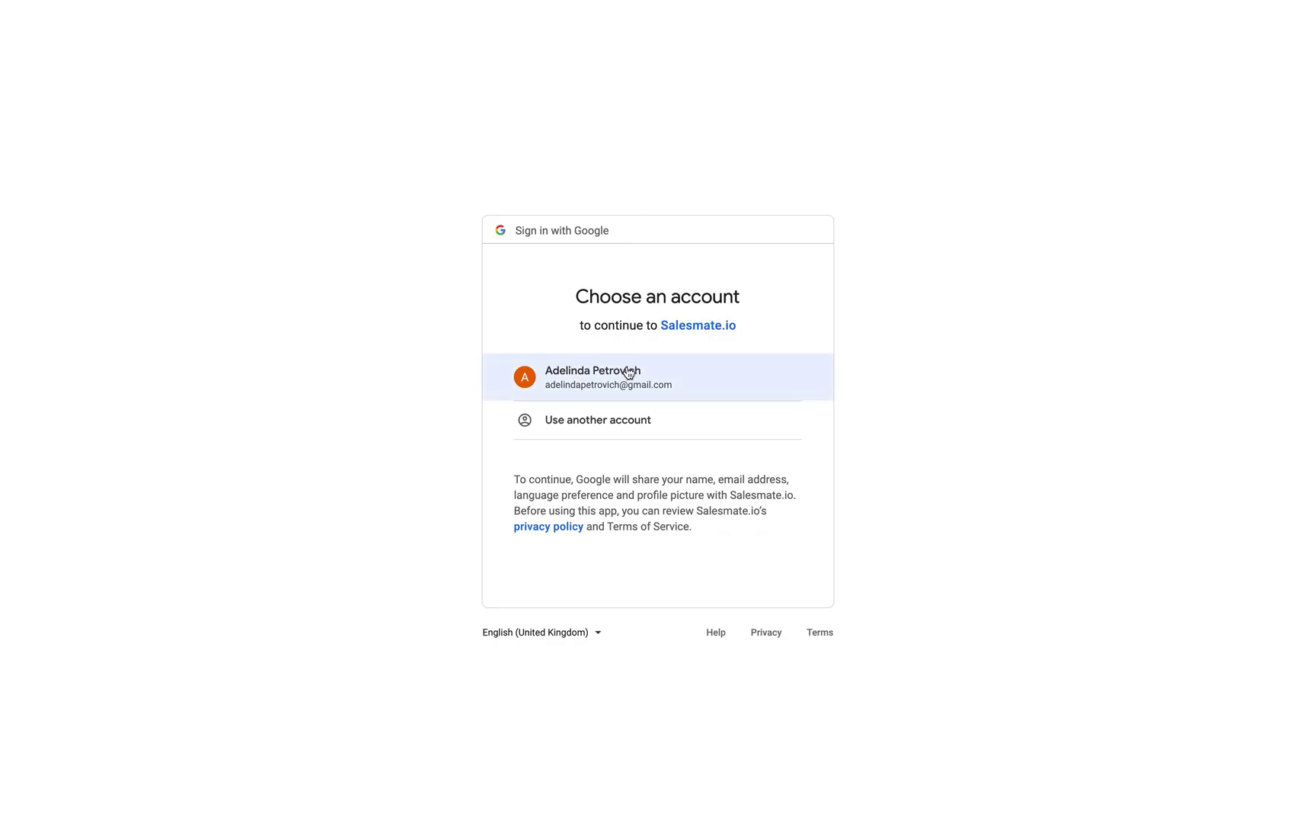
{"action": "left_click", "coordinate": [627, 392]}
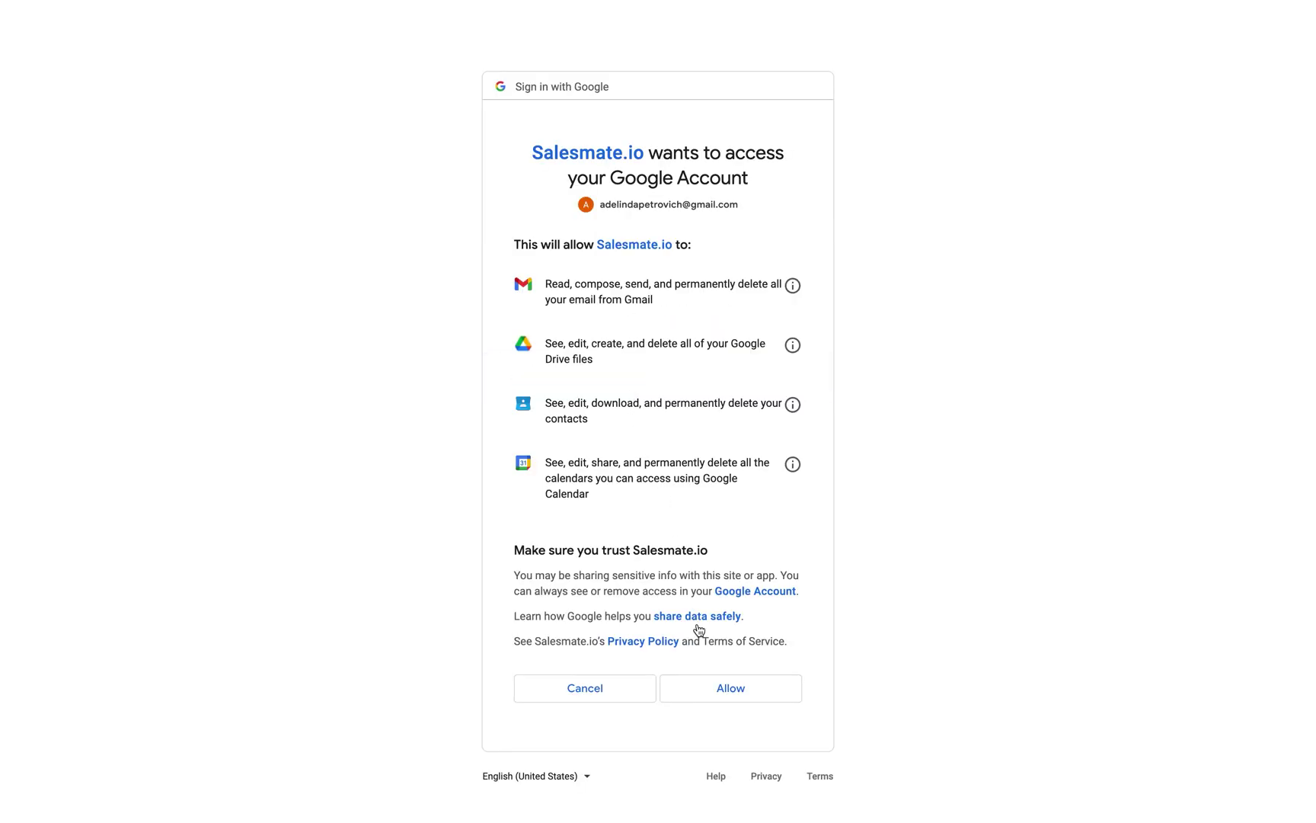
{"action": "left_click", "coordinate": [700, 682]}
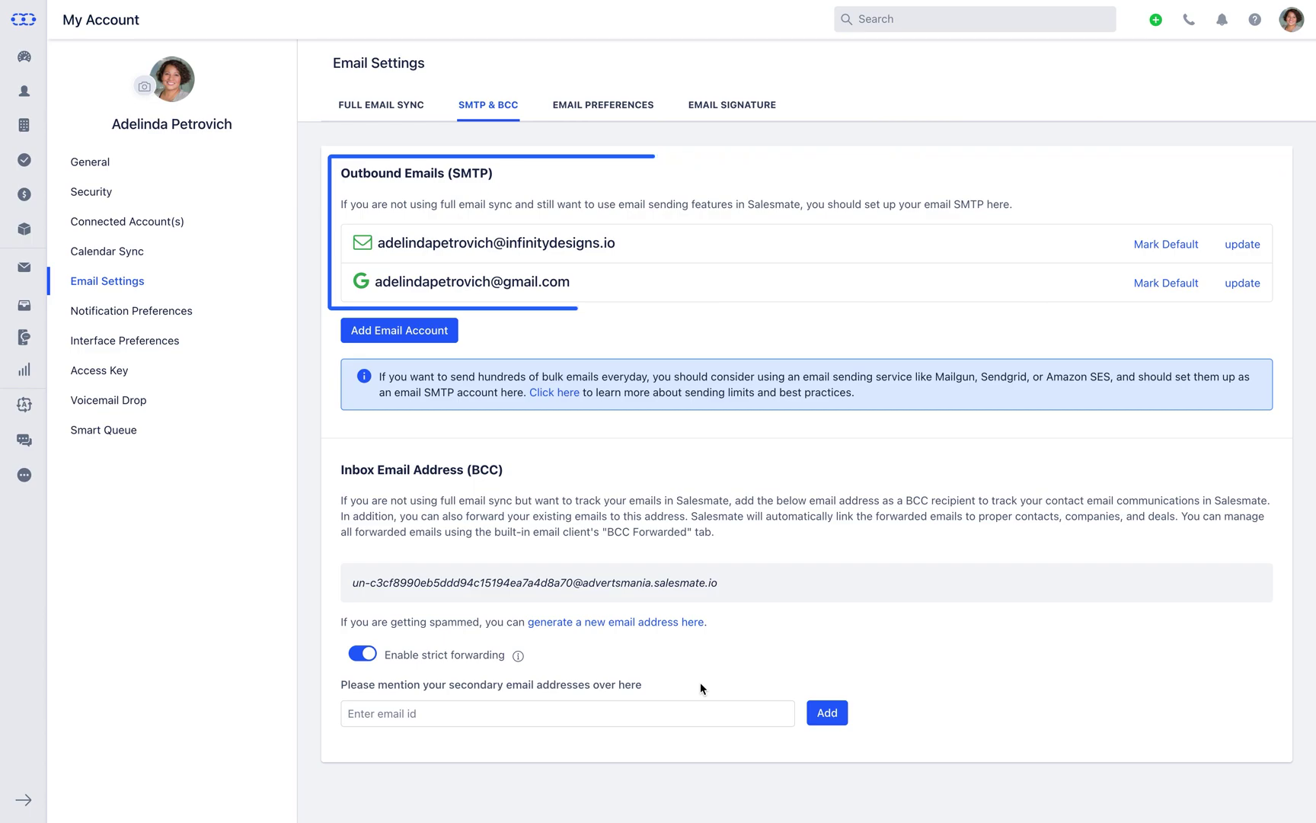
Mark the Gmail account as default and confirm it in the Compose Email From list
{"action": "left_click", "coordinate": [1170, 290]}
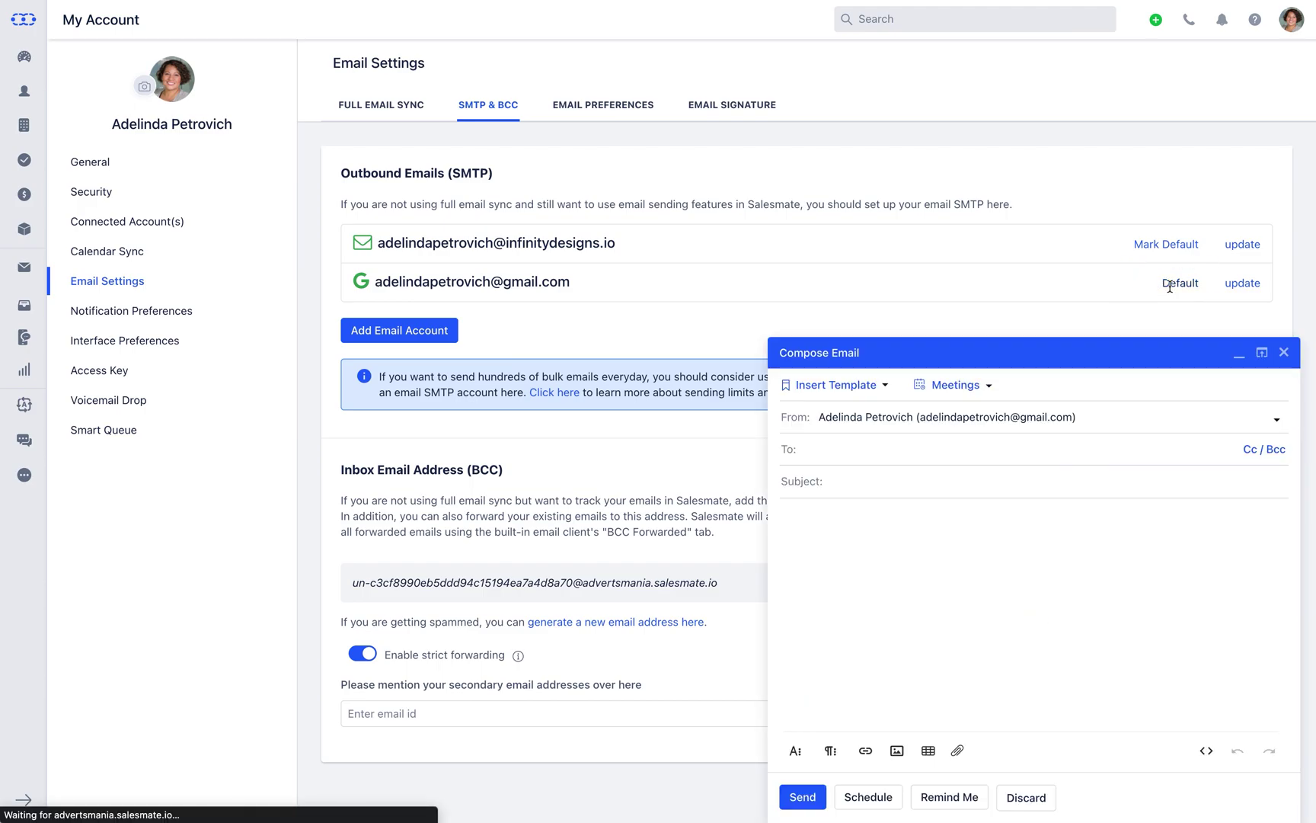
{"action": "left_click", "coordinate": [1272, 418]}
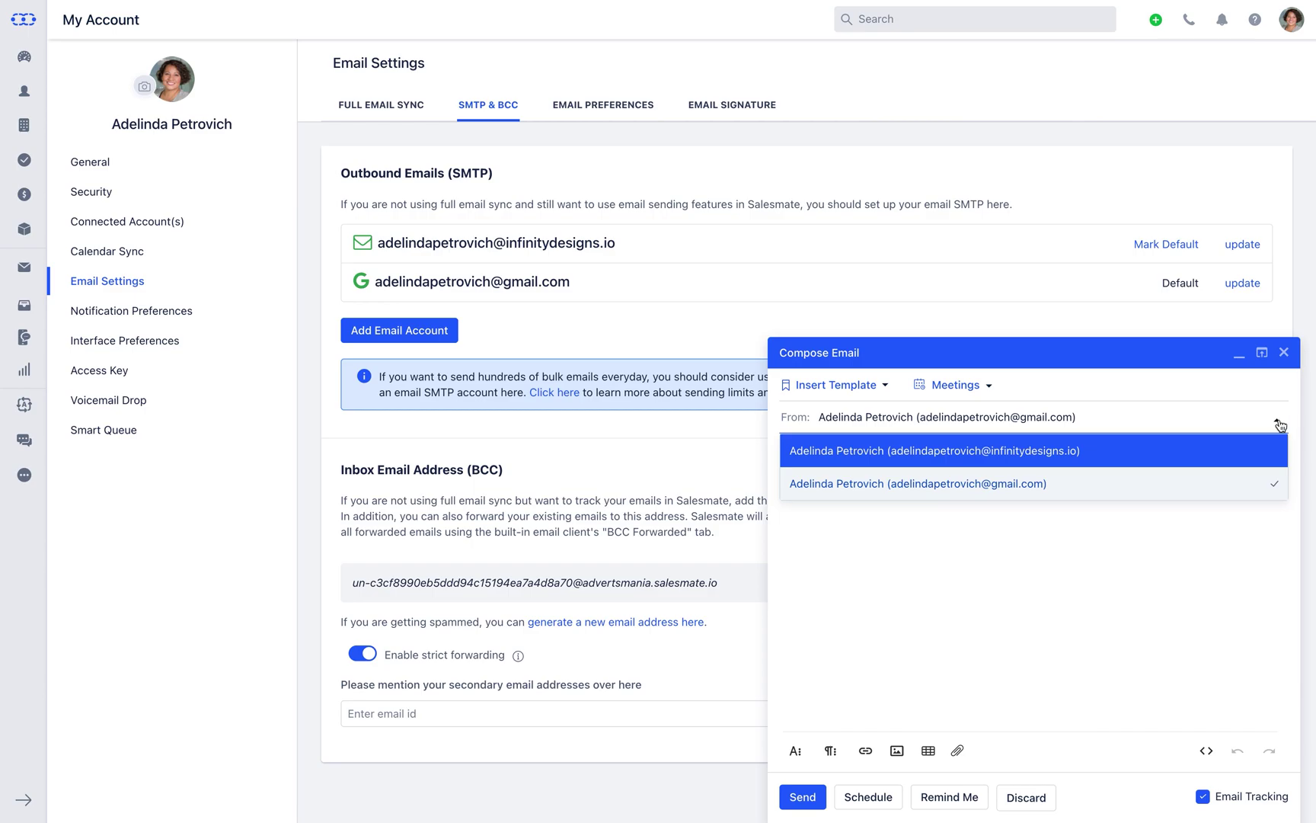
{"action": "left_click", "coordinate": [1284, 352]}
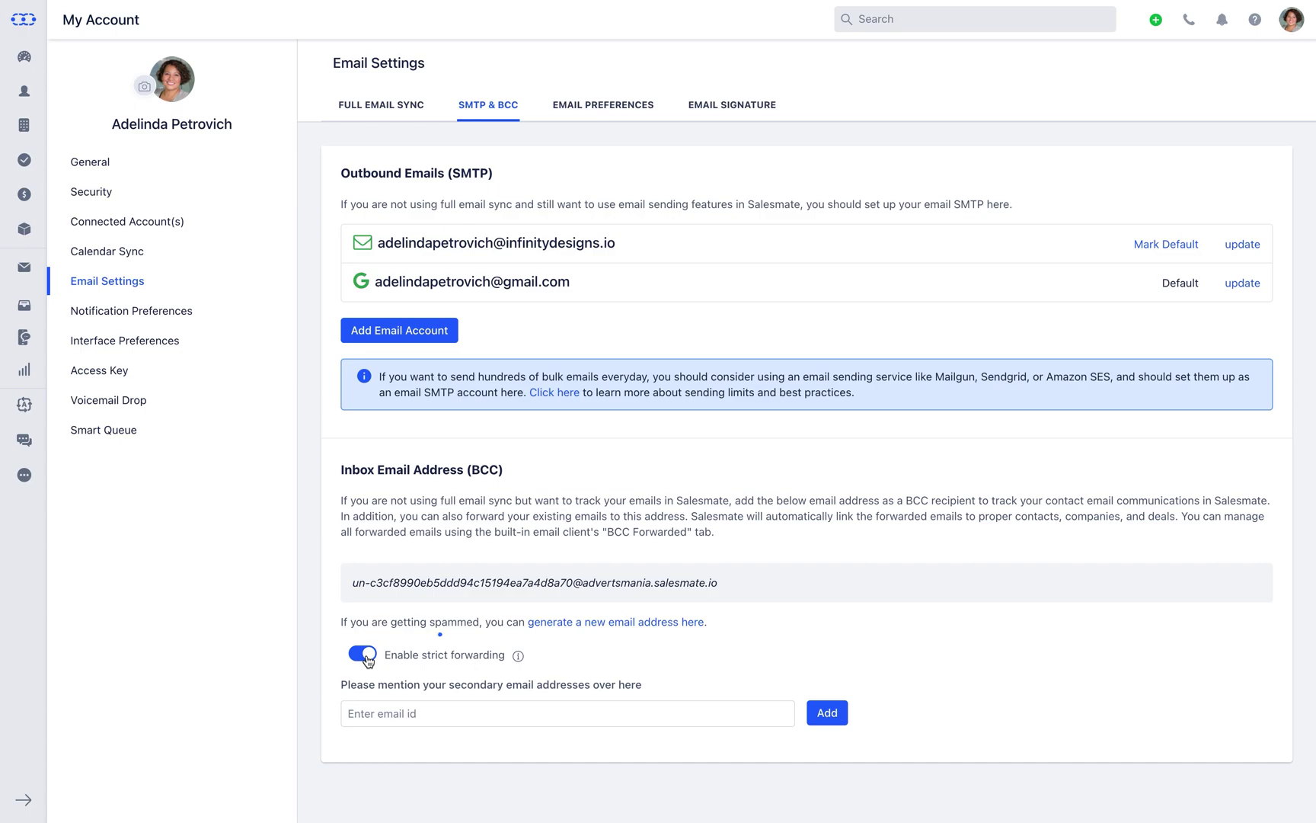
Review email preferences, keeping deal emails Private, contact emails Public, and Arial 14 font
{"action": "left_click", "coordinate": [582, 114]}
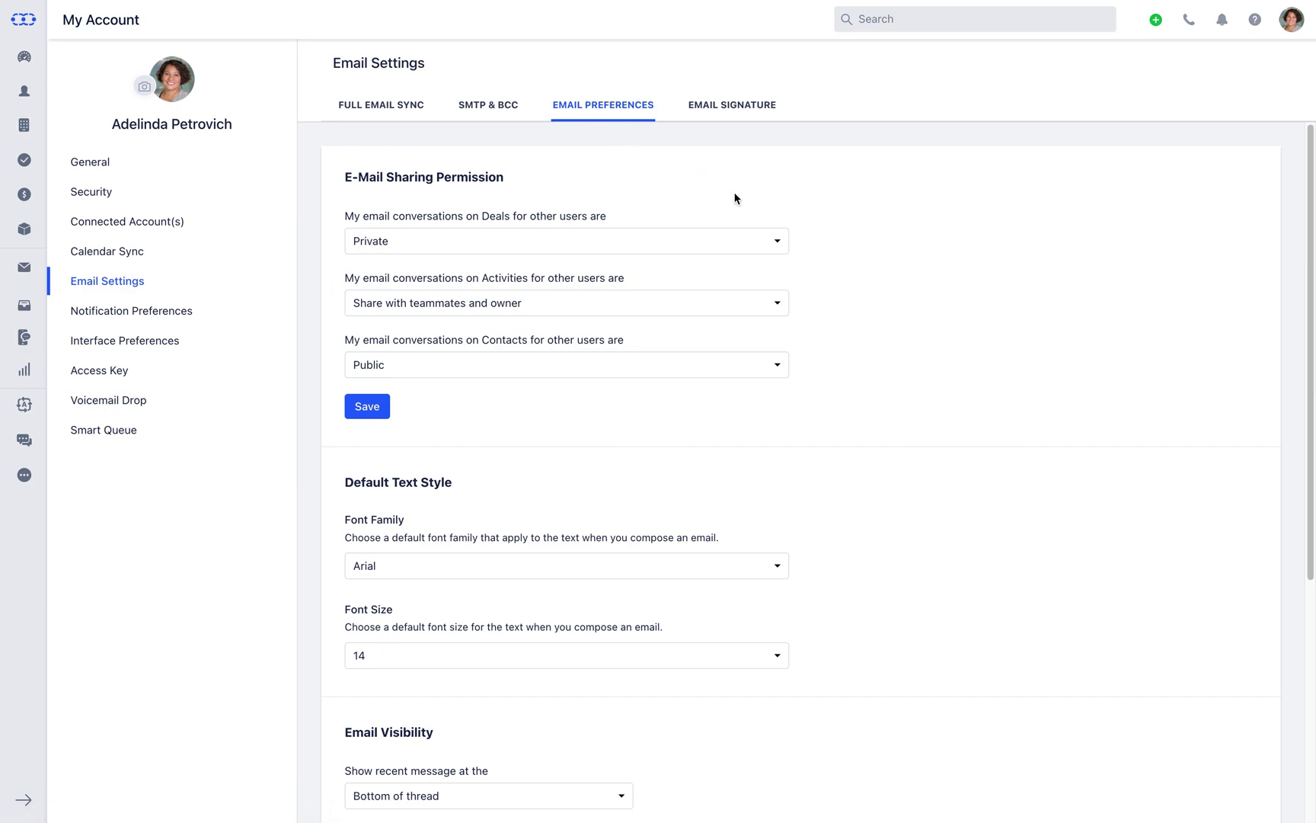
{"action": "left_click", "coordinate": [780, 245]}
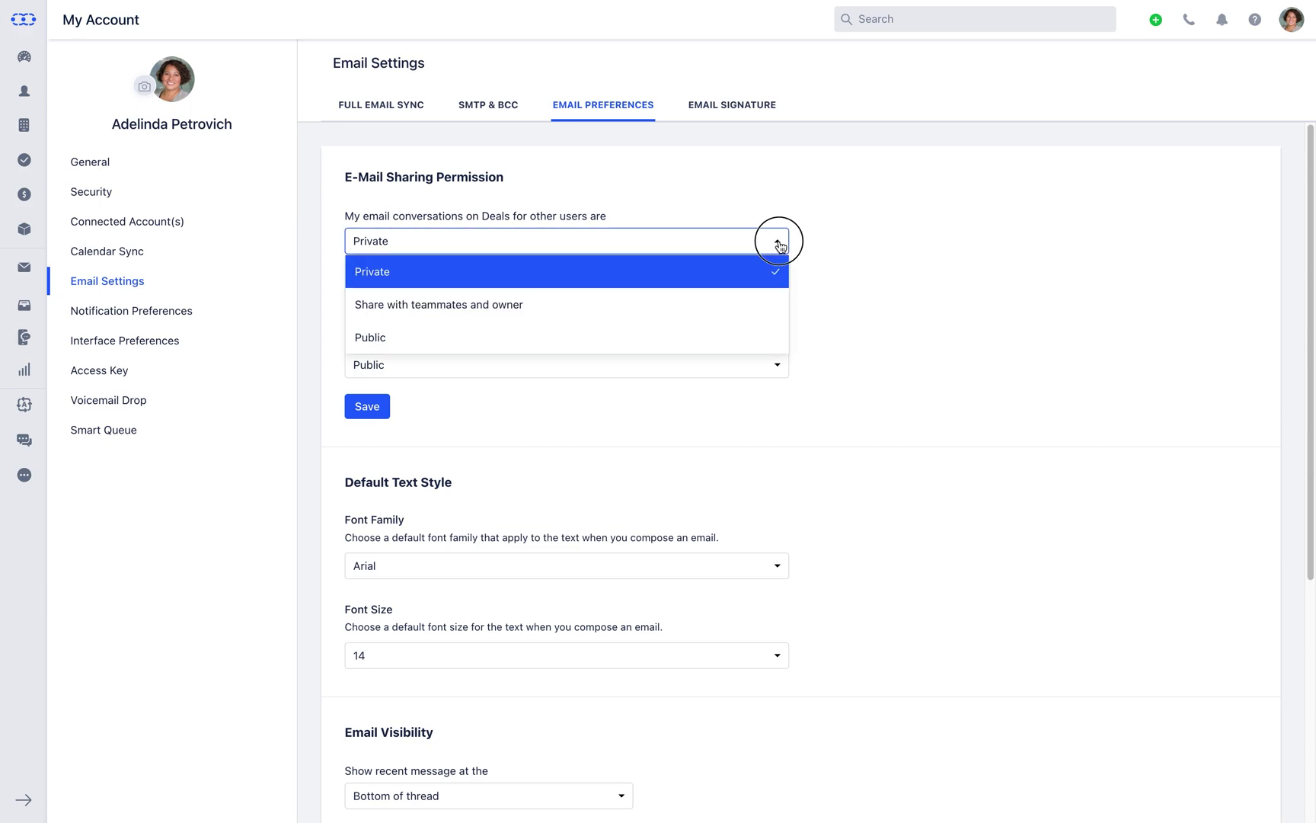
{"action": "left_click", "coordinate": [780, 245]}
{"action": "left_click", "coordinate": [777, 308]}
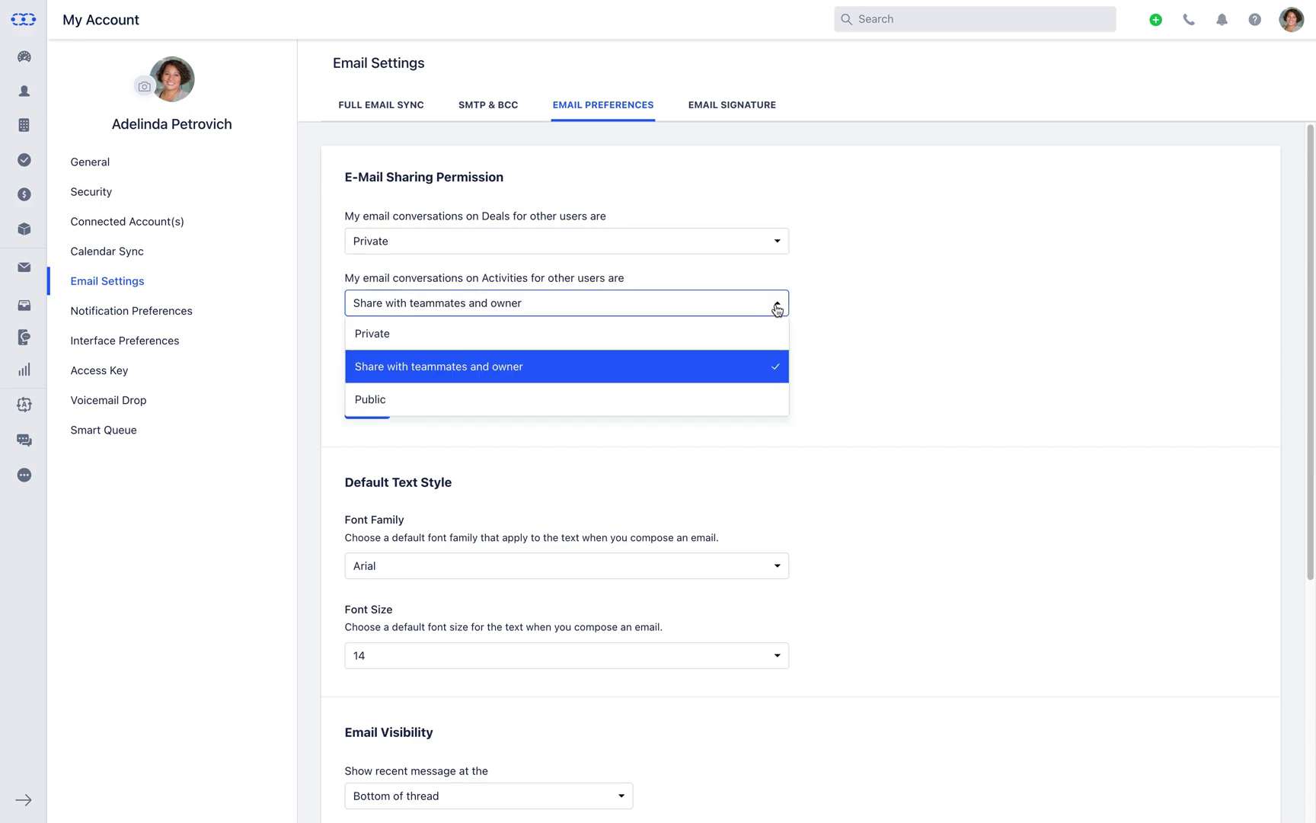
{"action": "left_click", "coordinate": [777, 308]}
{"action": "left_click", "coordinate": [778, 367]}
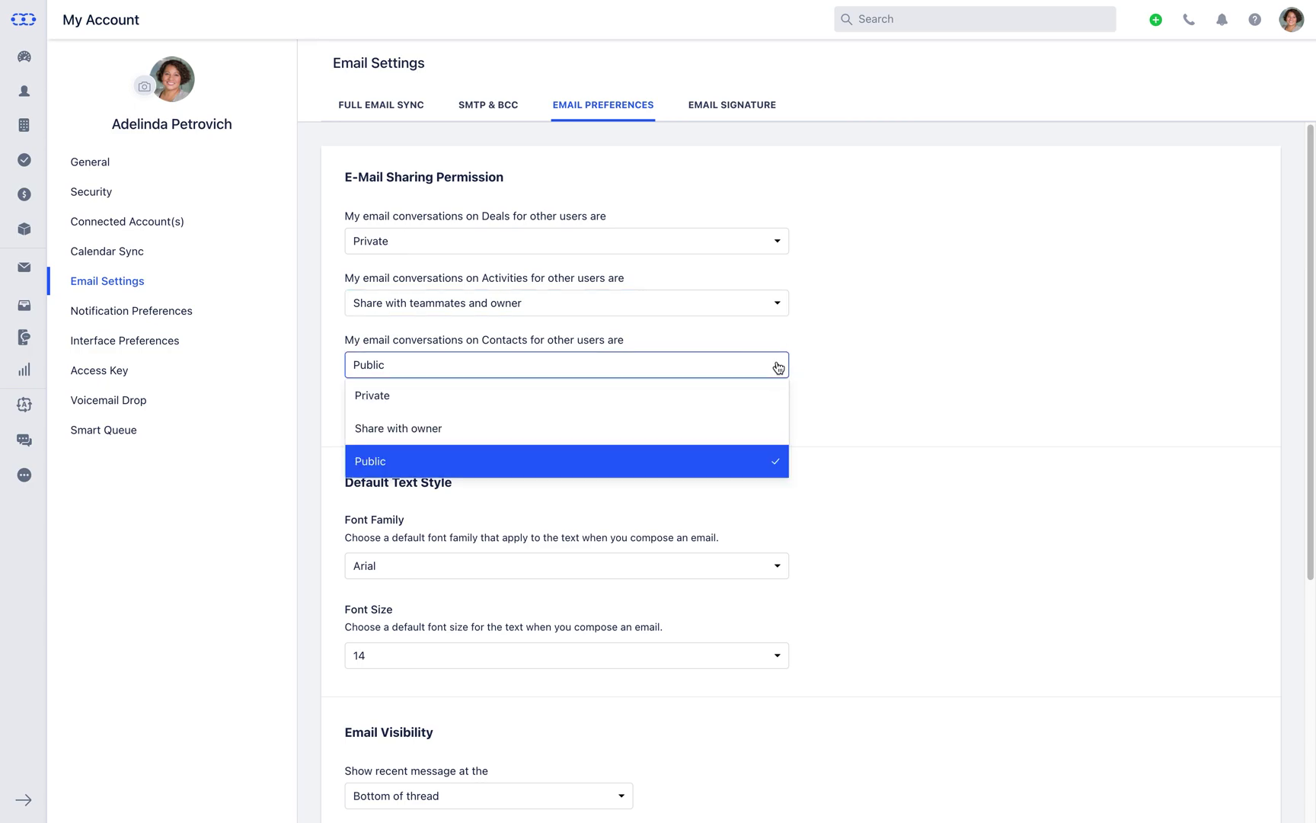
{"action": "left_click", "coordinate": [778, 367]}
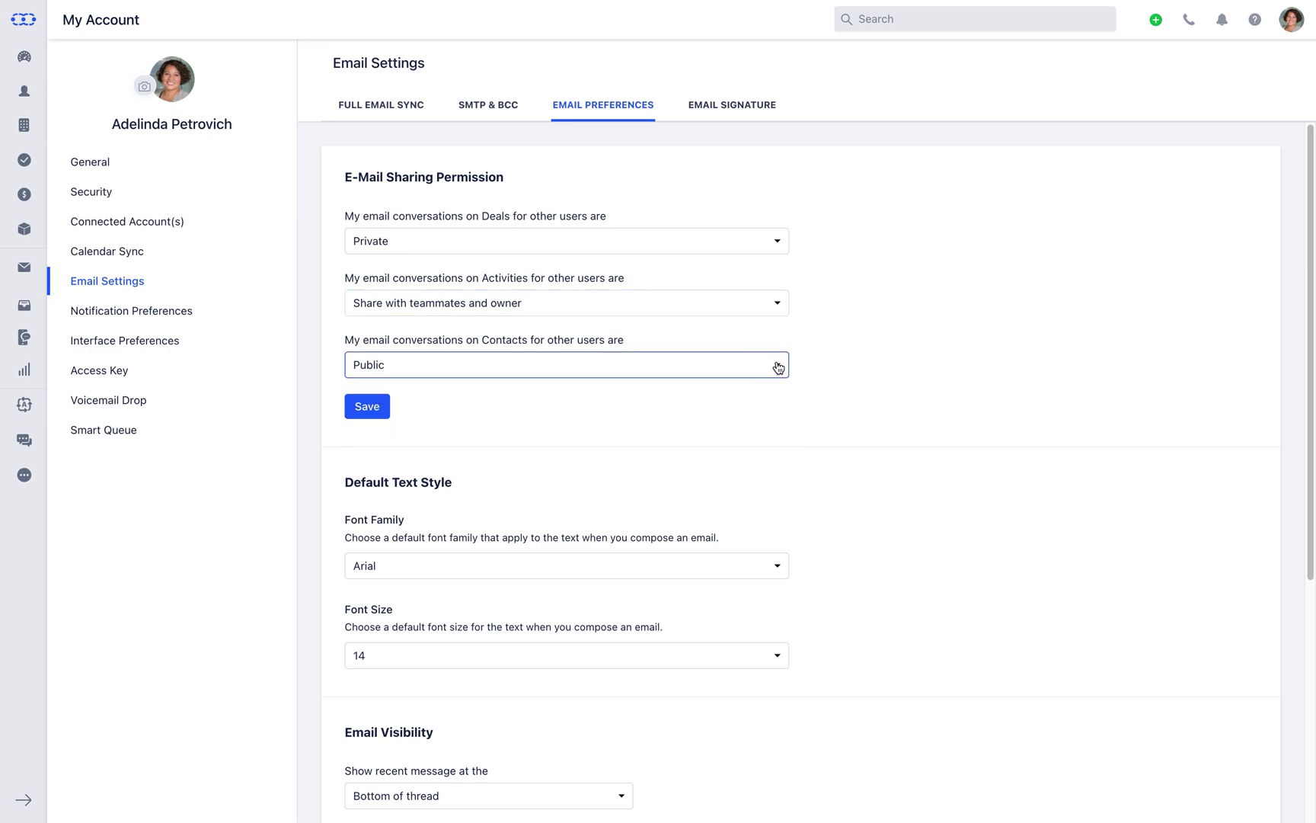
{"action": "left_click", "coordinate": [777, 568]}
{"action": "left_click", "coordinate": [778, 570]}
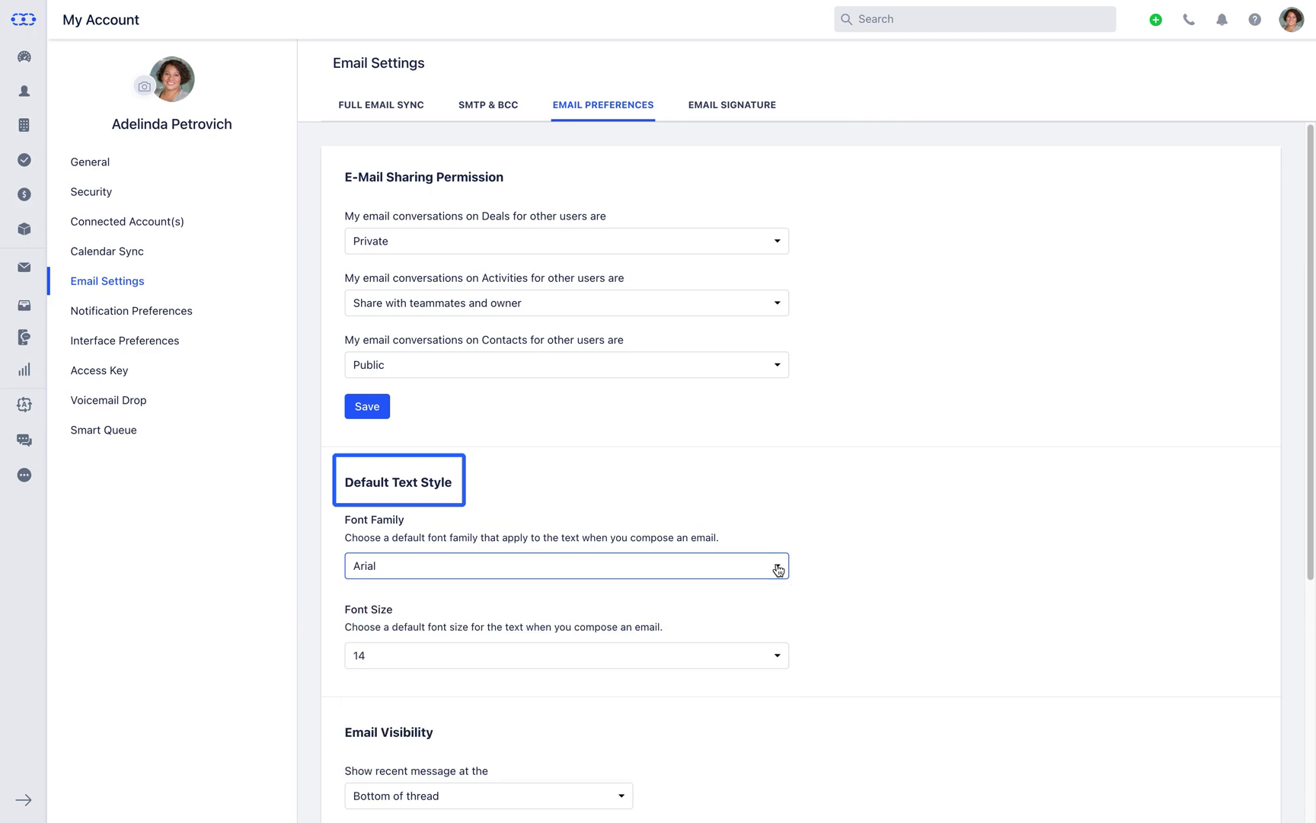
{"action": "left_click", "coordinate": [778, 655]}
{"action": "left_click", "coordinate": [777, 655]}
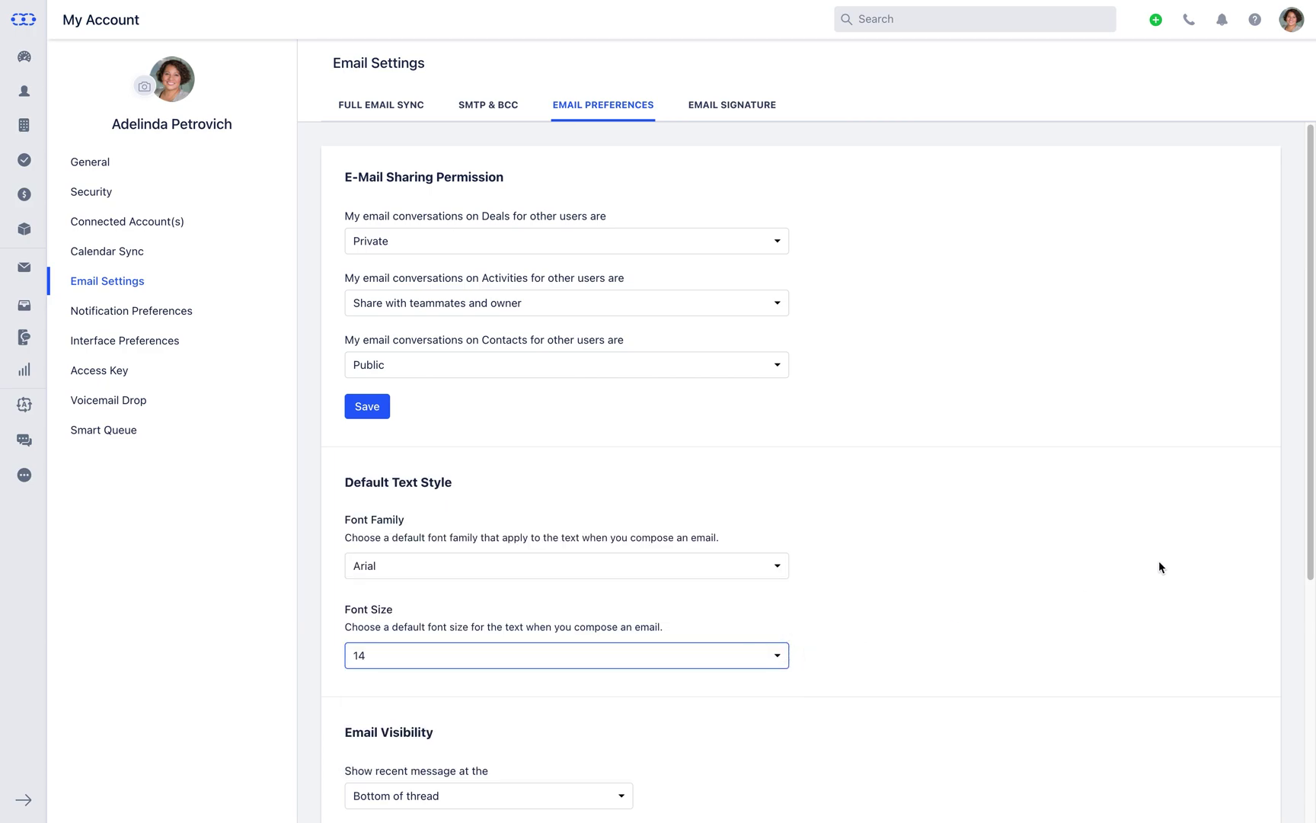
{"action": "left_click_drag", "start_coordinate": [1310, 521], "coordinate": [1307, 761]}
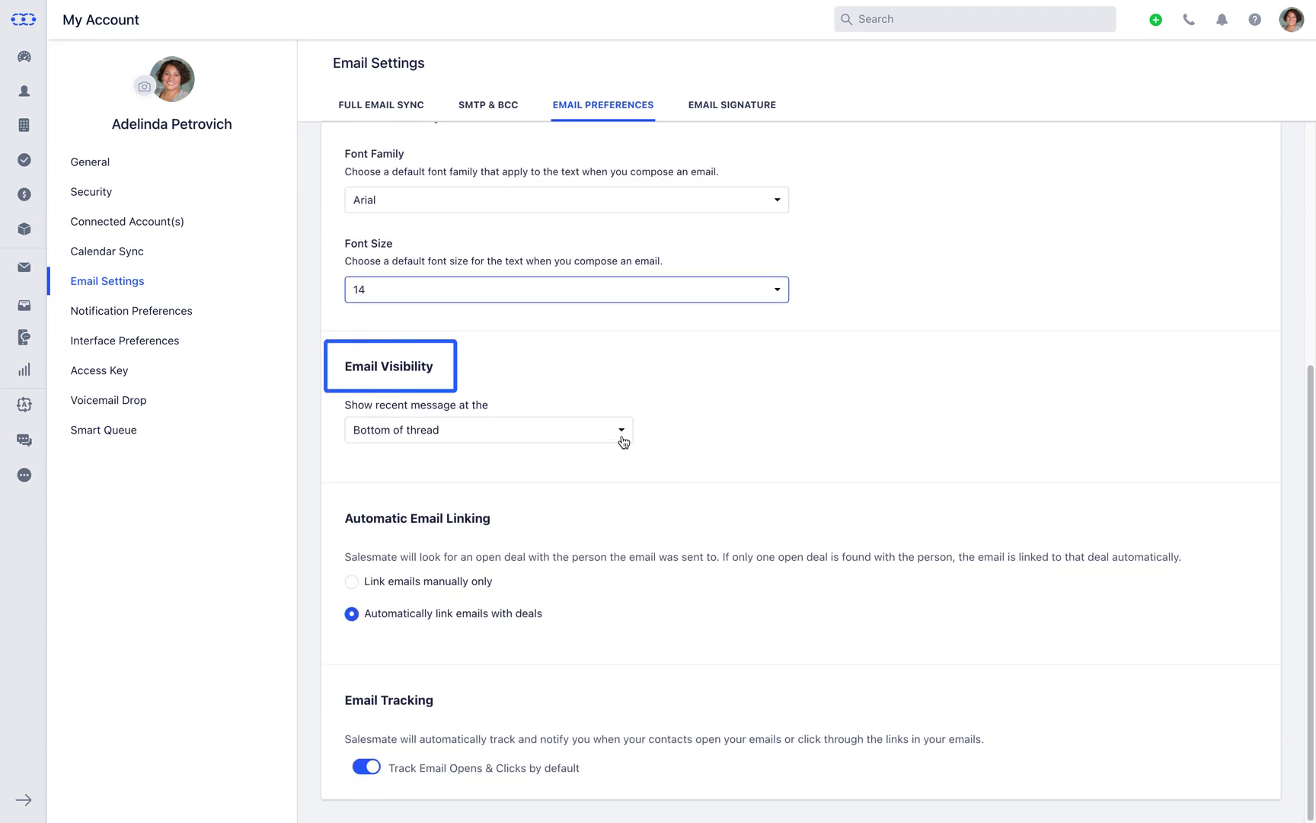
Keep recent messages at the bottom of threads and automatic linking of emails with deals
{"action": "left_click", "coordinate": [623, 441]}
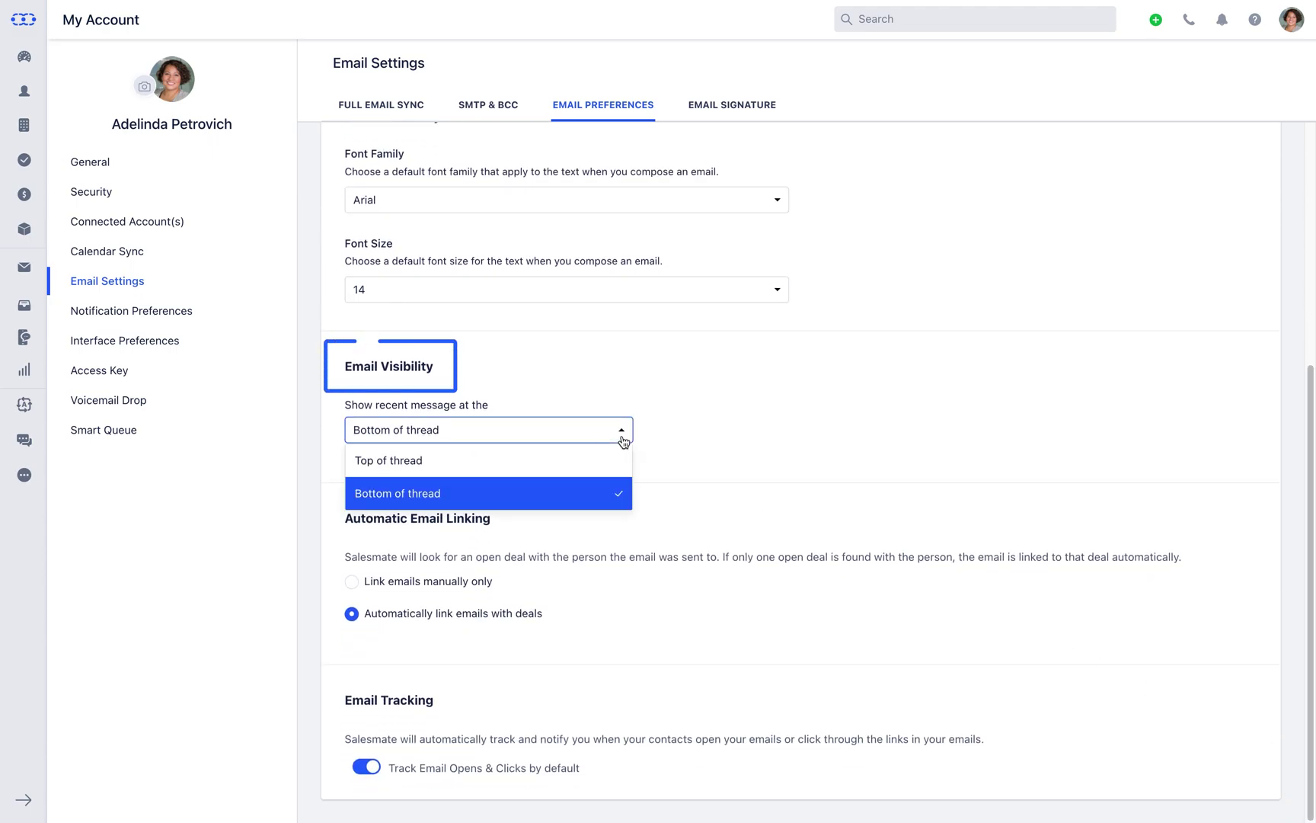
{"action": "left_click", "coordinate": [623, 441]}
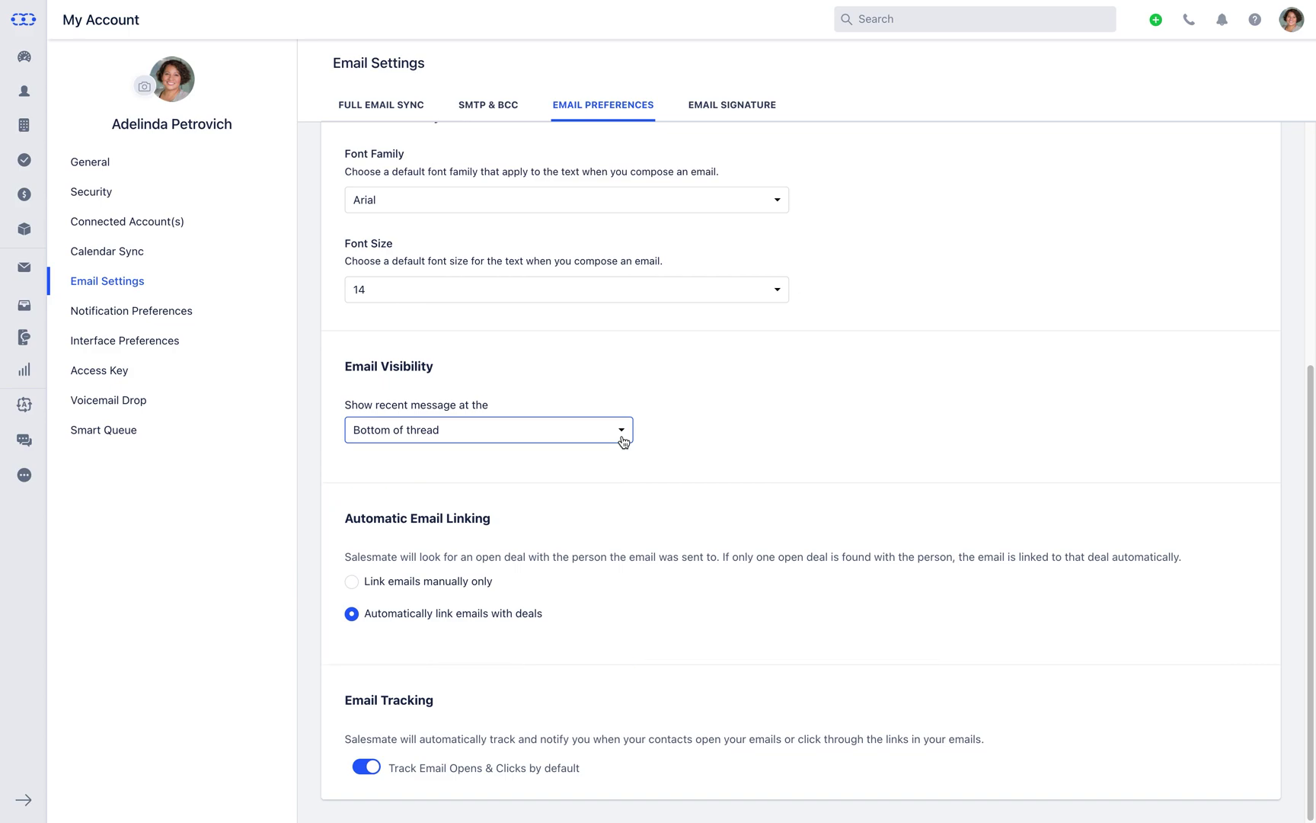
{"action": "left_click", "coordinate": [352, 582]}
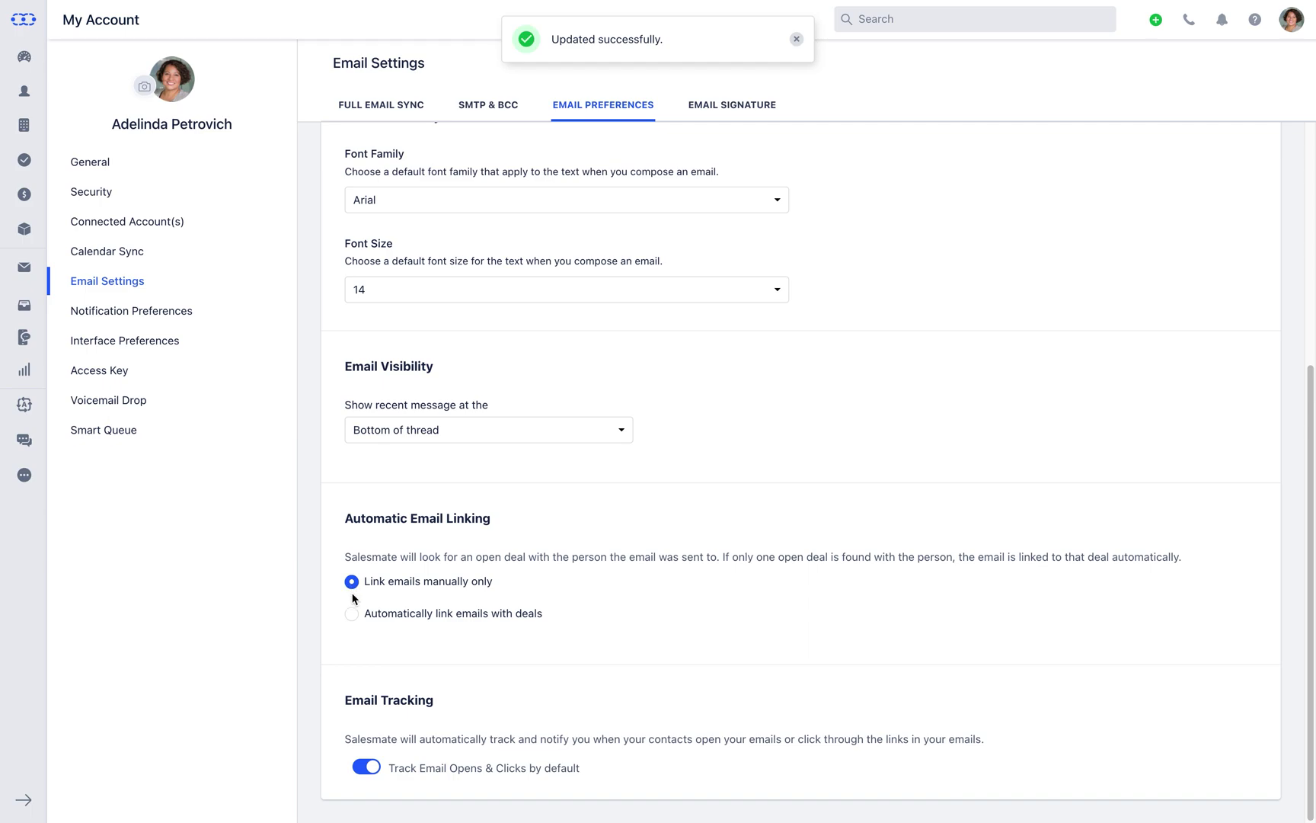
{"action": "left_click", "coordinate": [352, 618]}
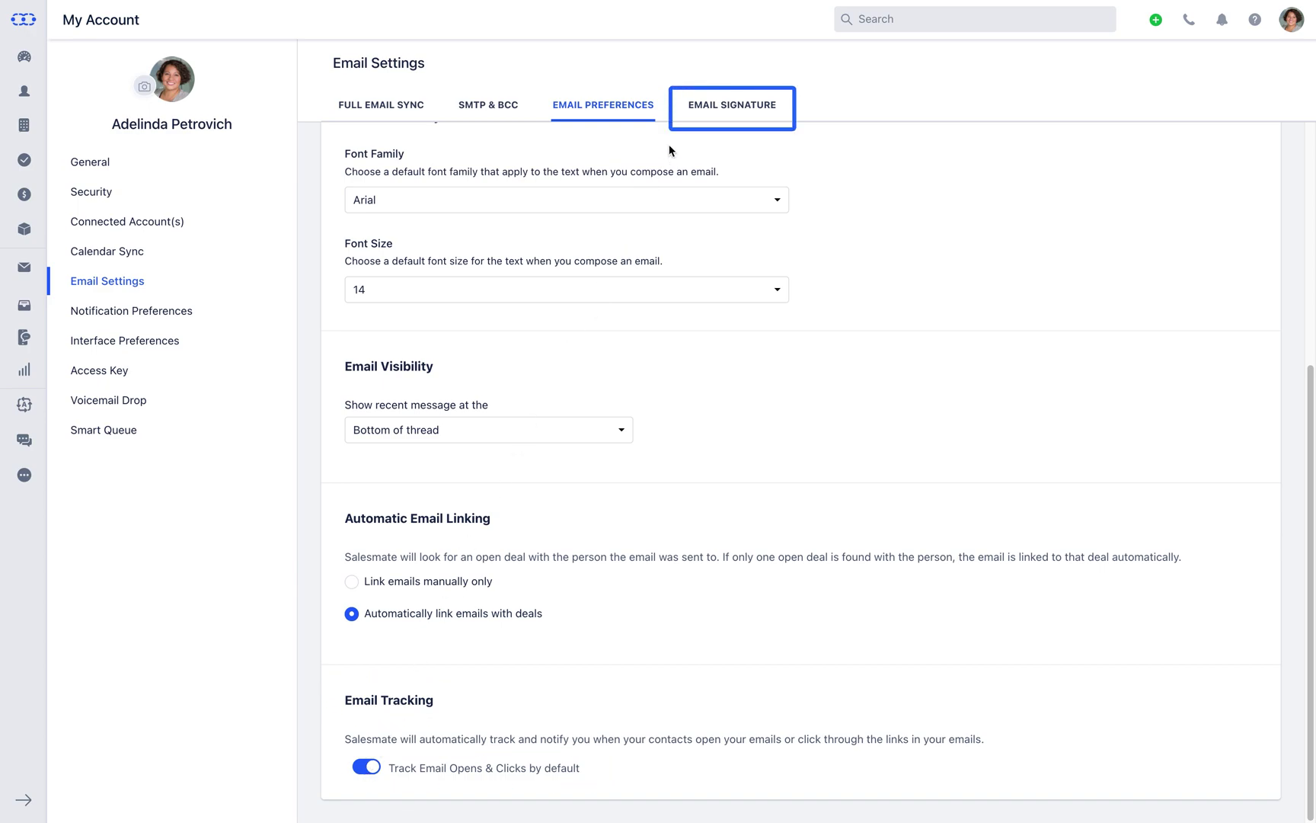
Insert a 4 × 1 table into the email signature and open the media library for an image
{"action": "left_click", "coordinate": [700, 118]}
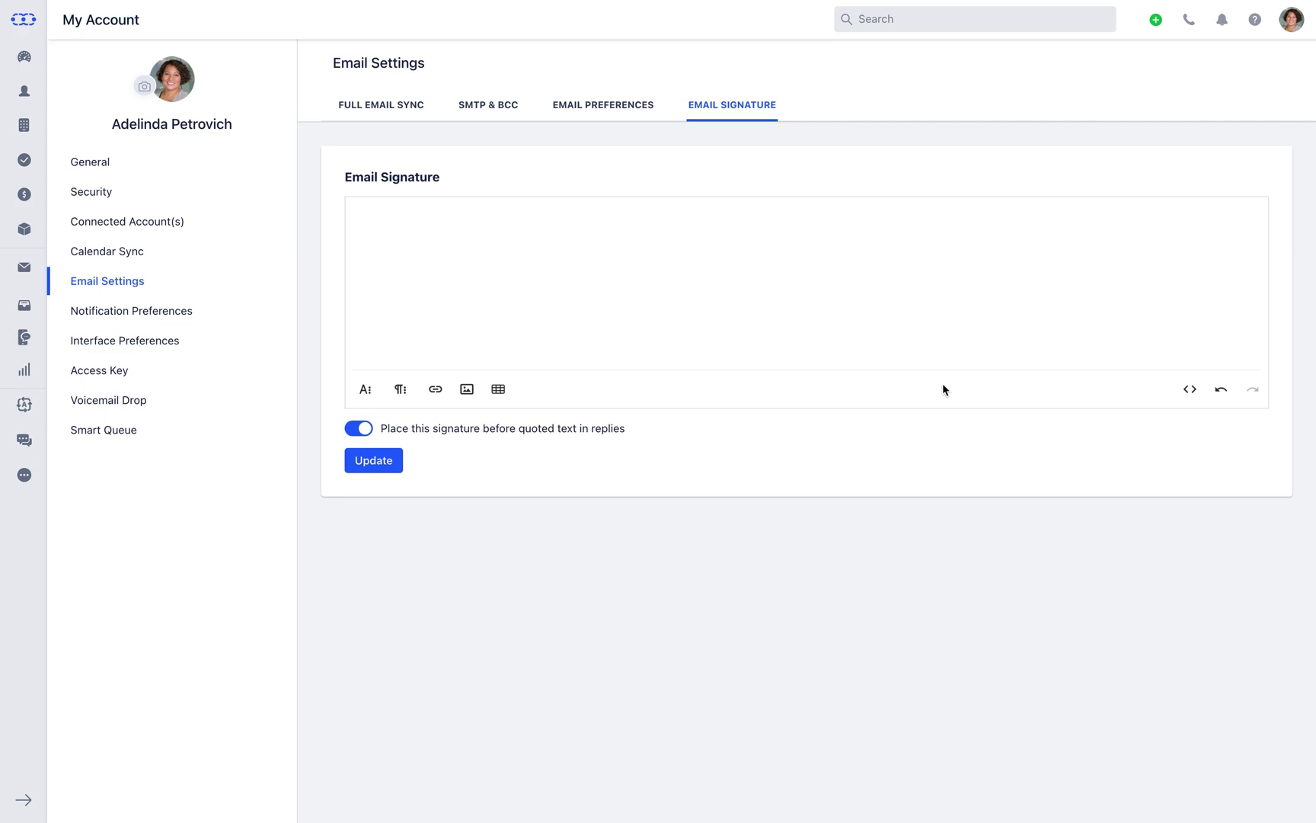
{"action": "left_click", "coordinate": [500, 391]}
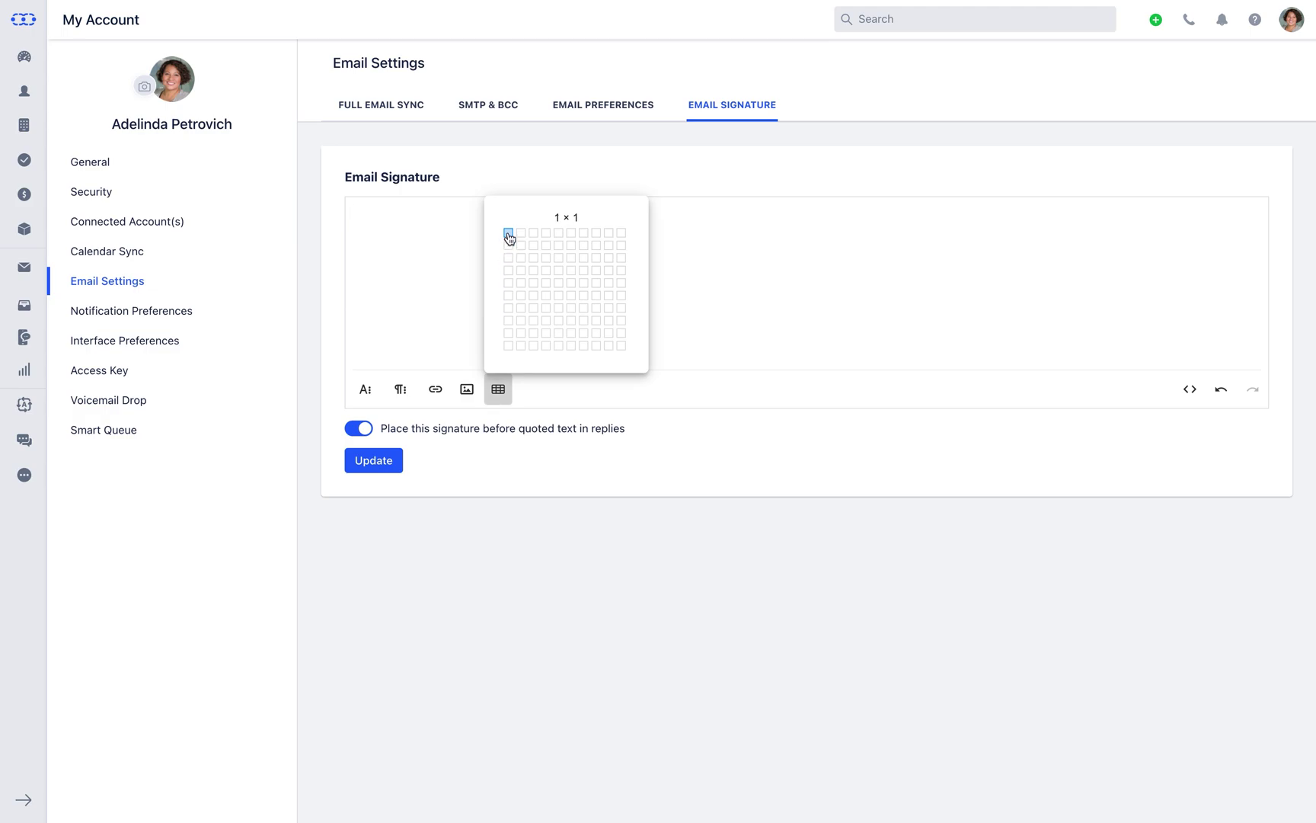
{"action": "left_click_drag", "start_coordinate": [509, 238], "coordinate": [508, 269]}
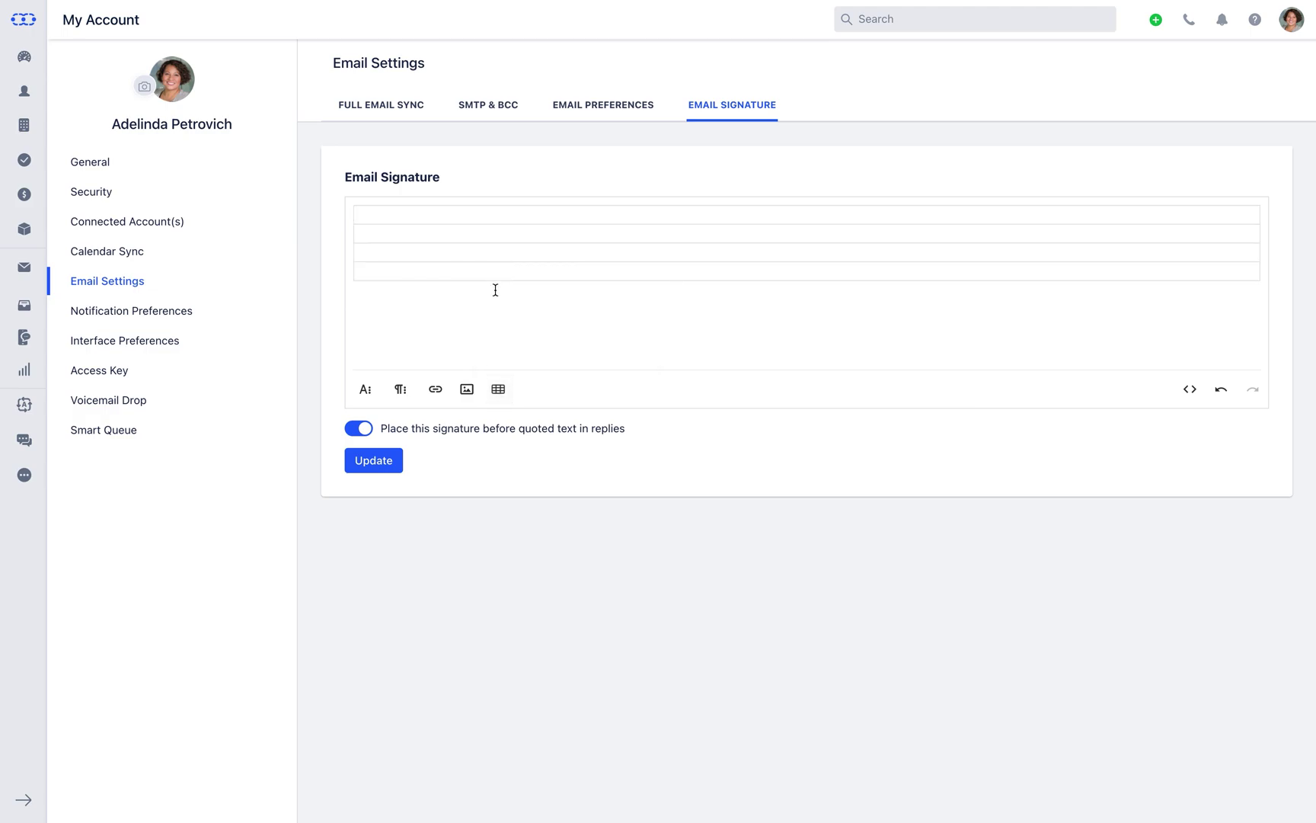
{"action": "left_click", "coordinate": [468, 392]}
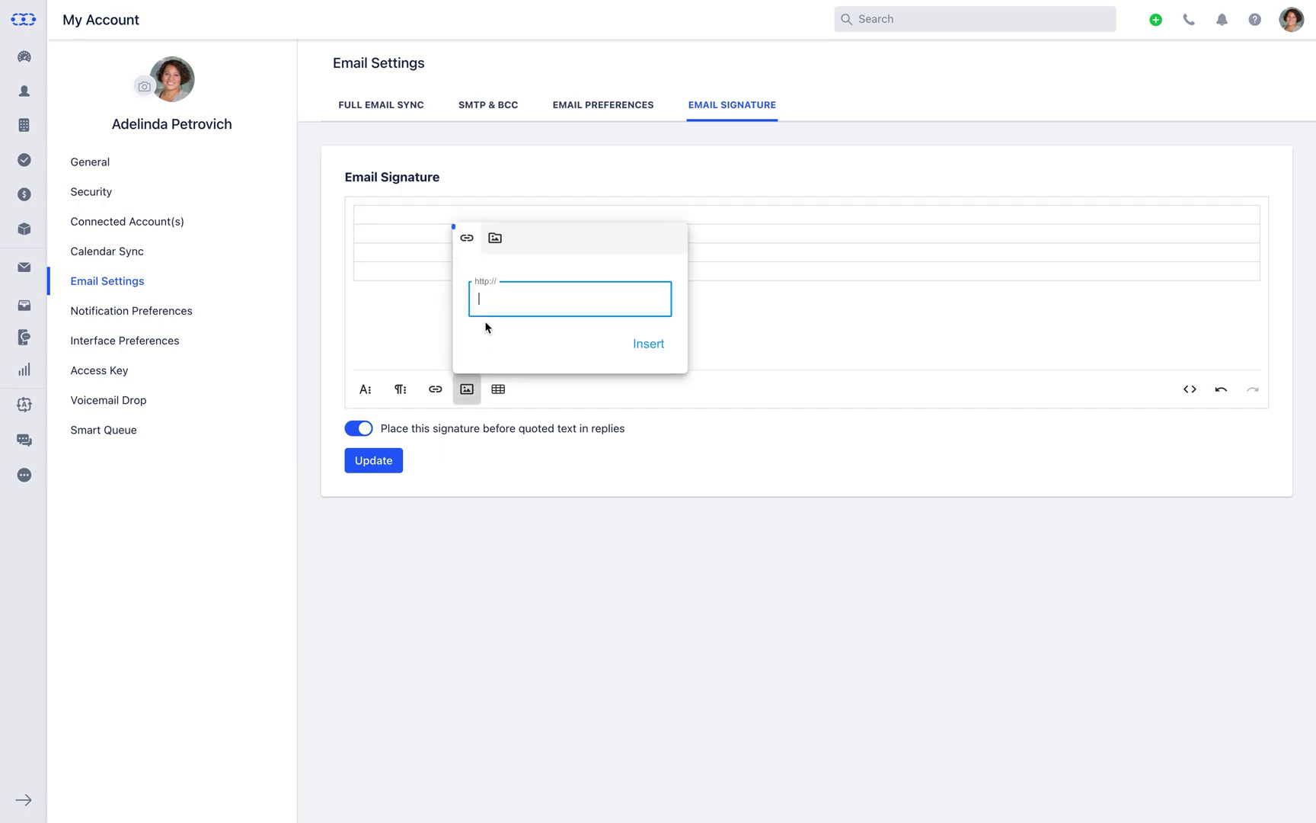
{"action": "left_click", "coordinate": [499, 253]}
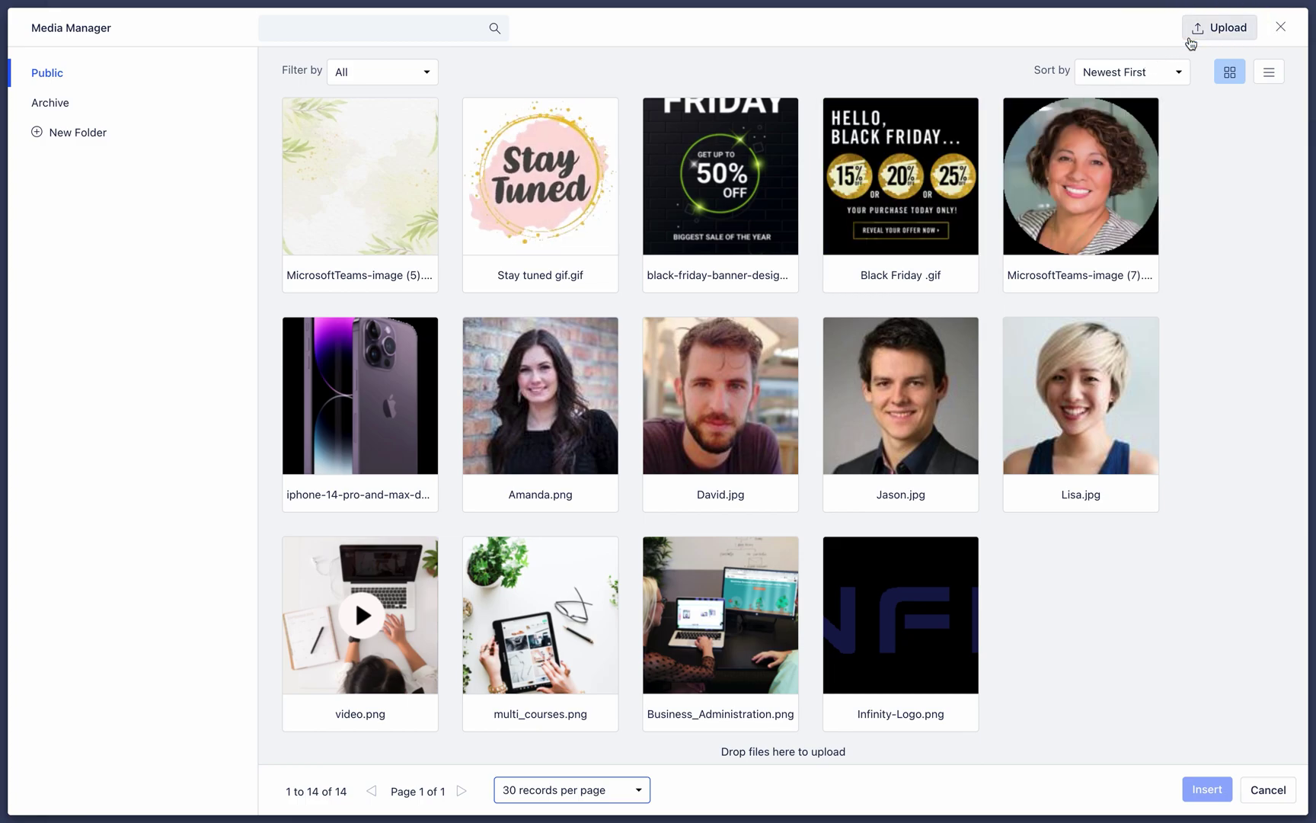
Insert the MicrosoftTeams-image (7) round portrait into the signature's first table row
{"action": "mouse_move", "coordinate": [1096, 194]}
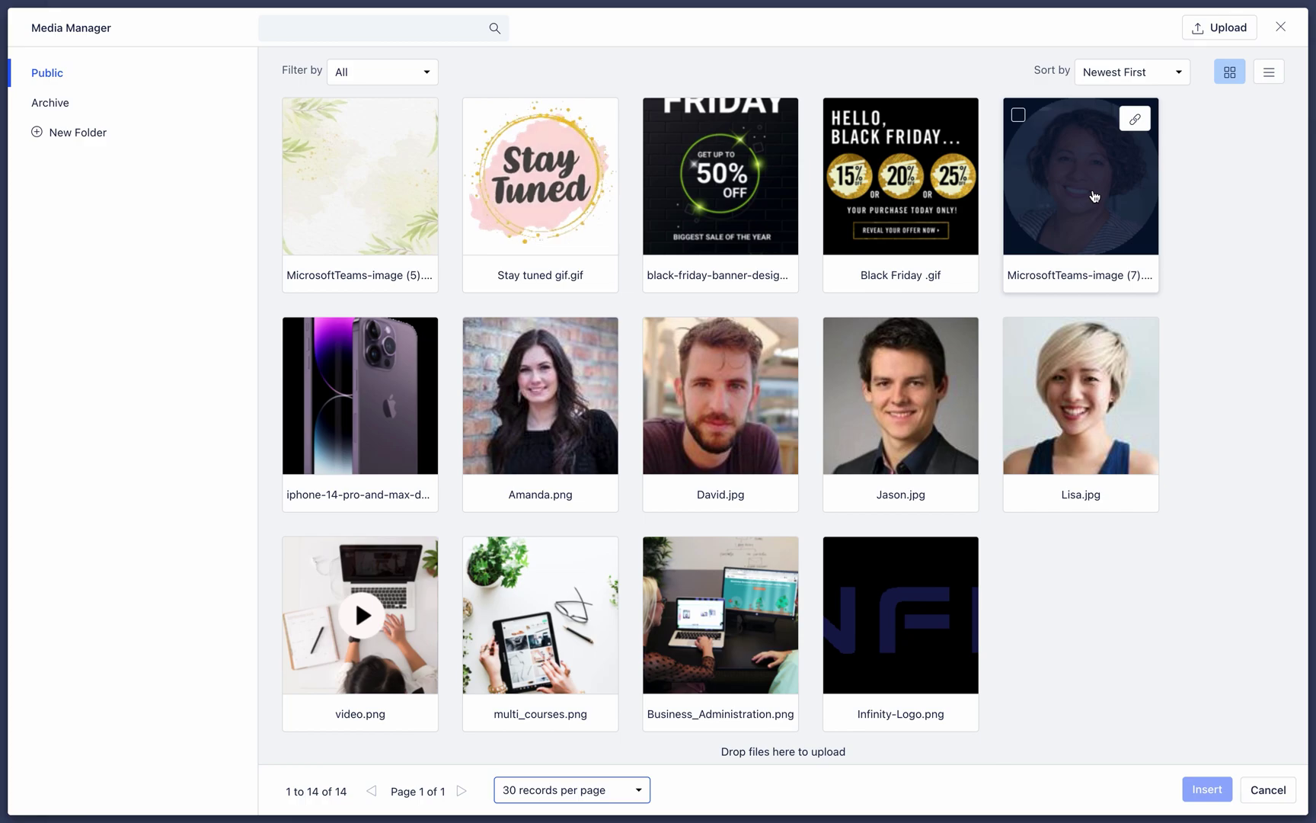
{"action": "left_click", "coordinate": [1097, 194]}
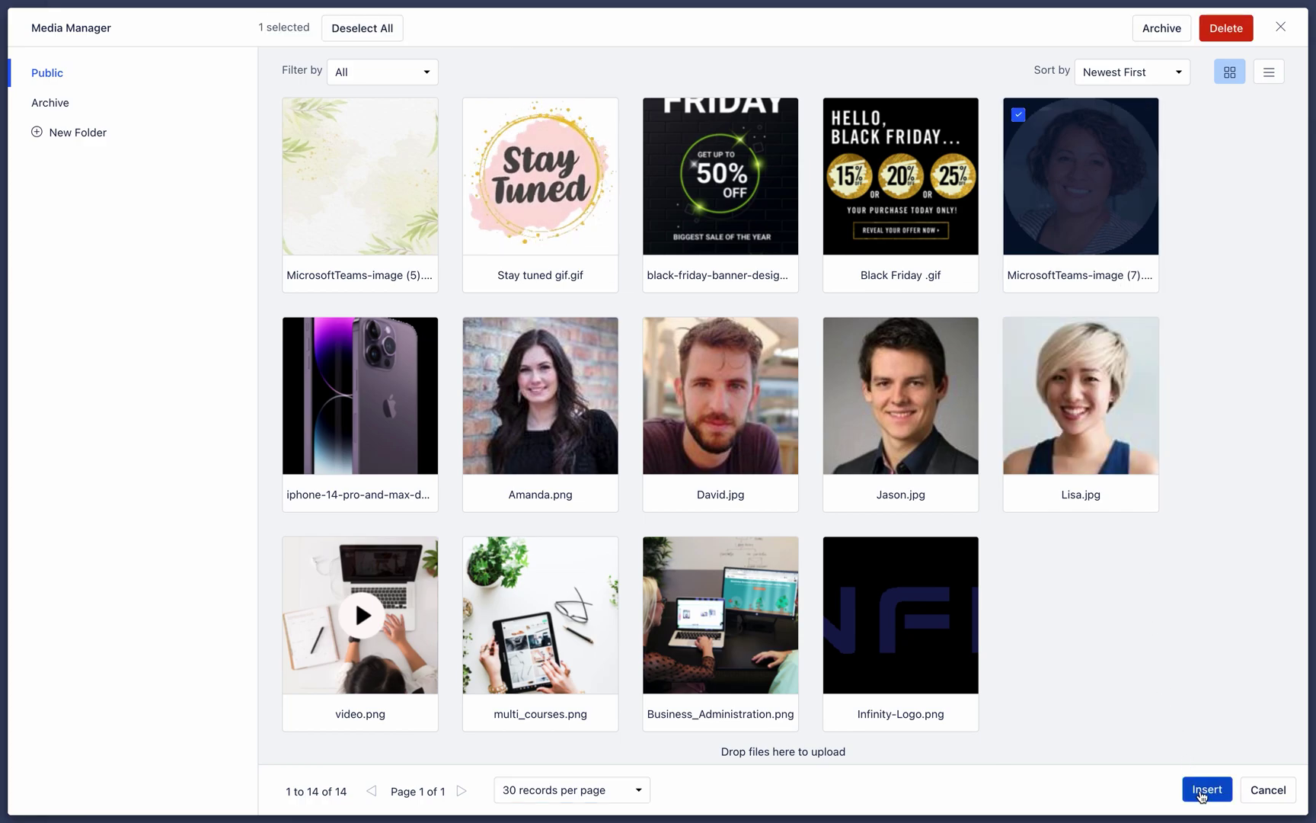
{"action": "left_click", "coordinate": [1202, 791]}
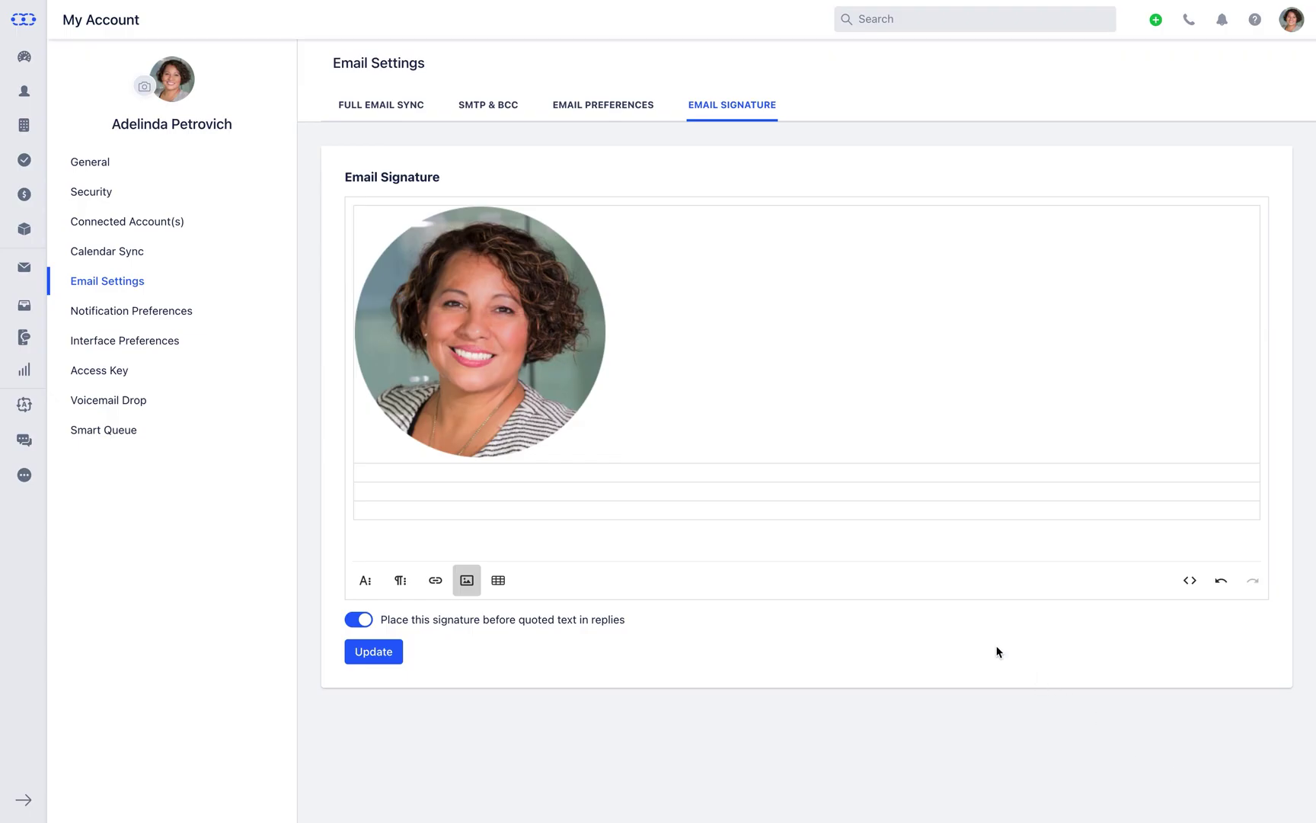
Set the signature headshot's width and height to 100 through Change Size
{"action": "left_click", "coordinate": [569, 374]}
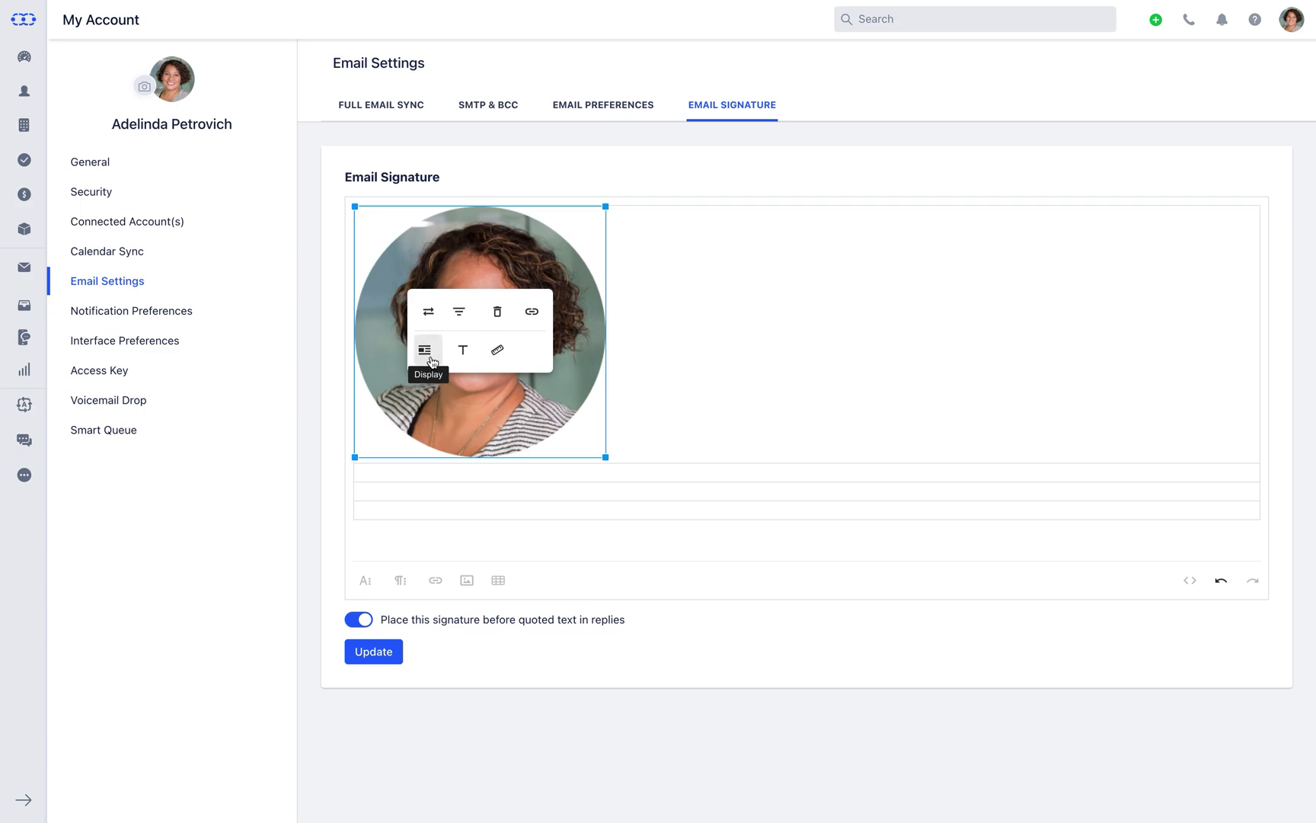
{"action": "left_click", "coordinate": [495, 352]}
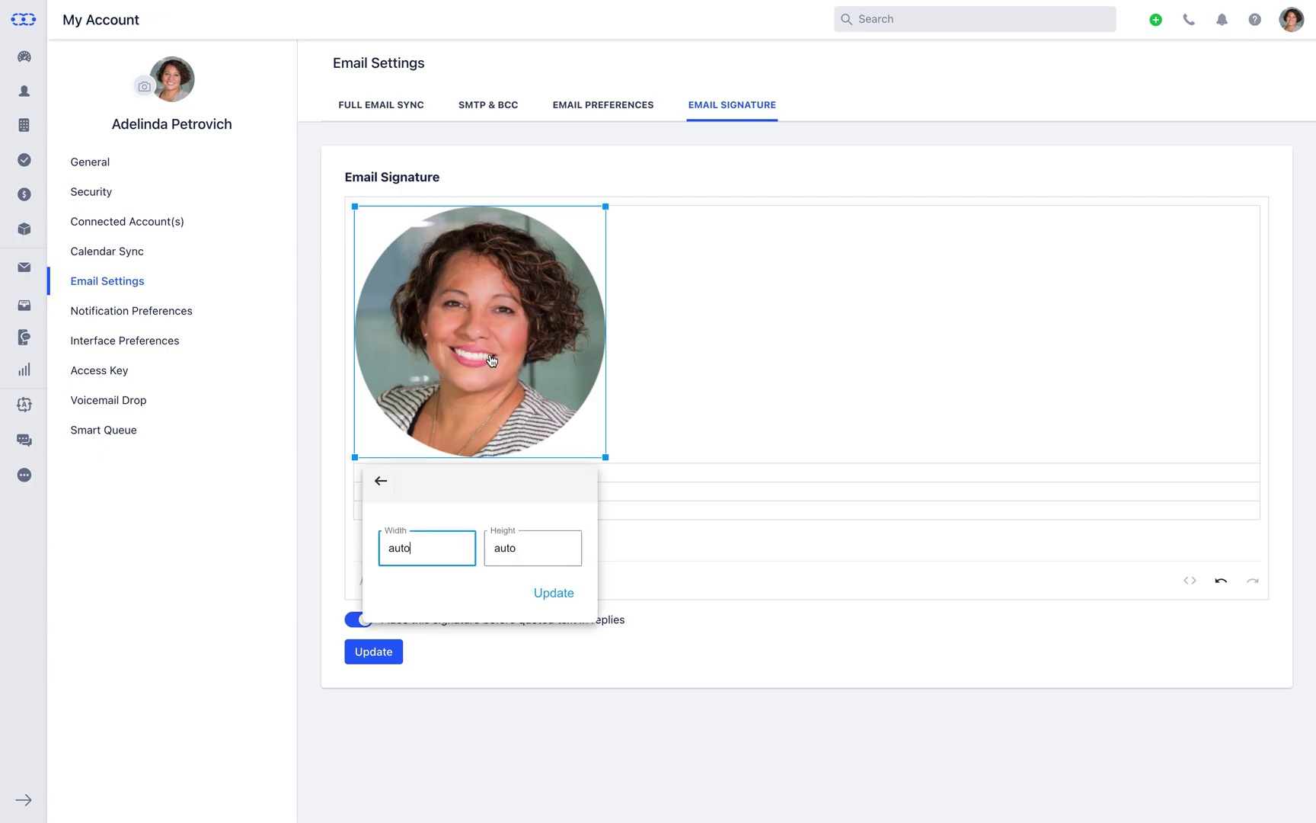
{"action": "key", "text": "BackSpace"}
{"action": "key", "text": "BackSpace"}
{"action": "key", "text": "BackSpace"}
{"action": "key", "text": "BackSpace"}
{"action": "type", "text": "100"}
{"action": "key", "text": "Tab"}
{"action": "type", "text": "100"}
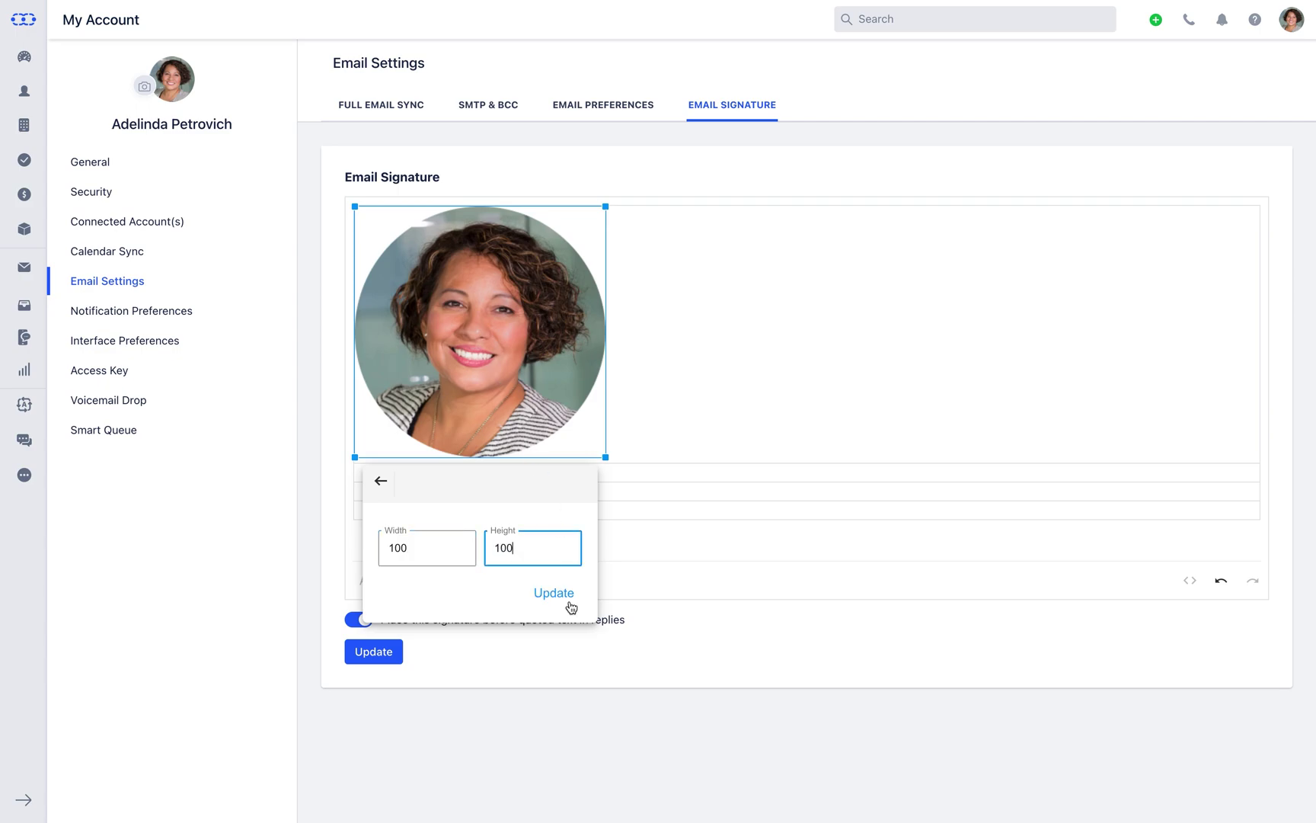
{"action": "left_click", "coordinate": [555, 603]}
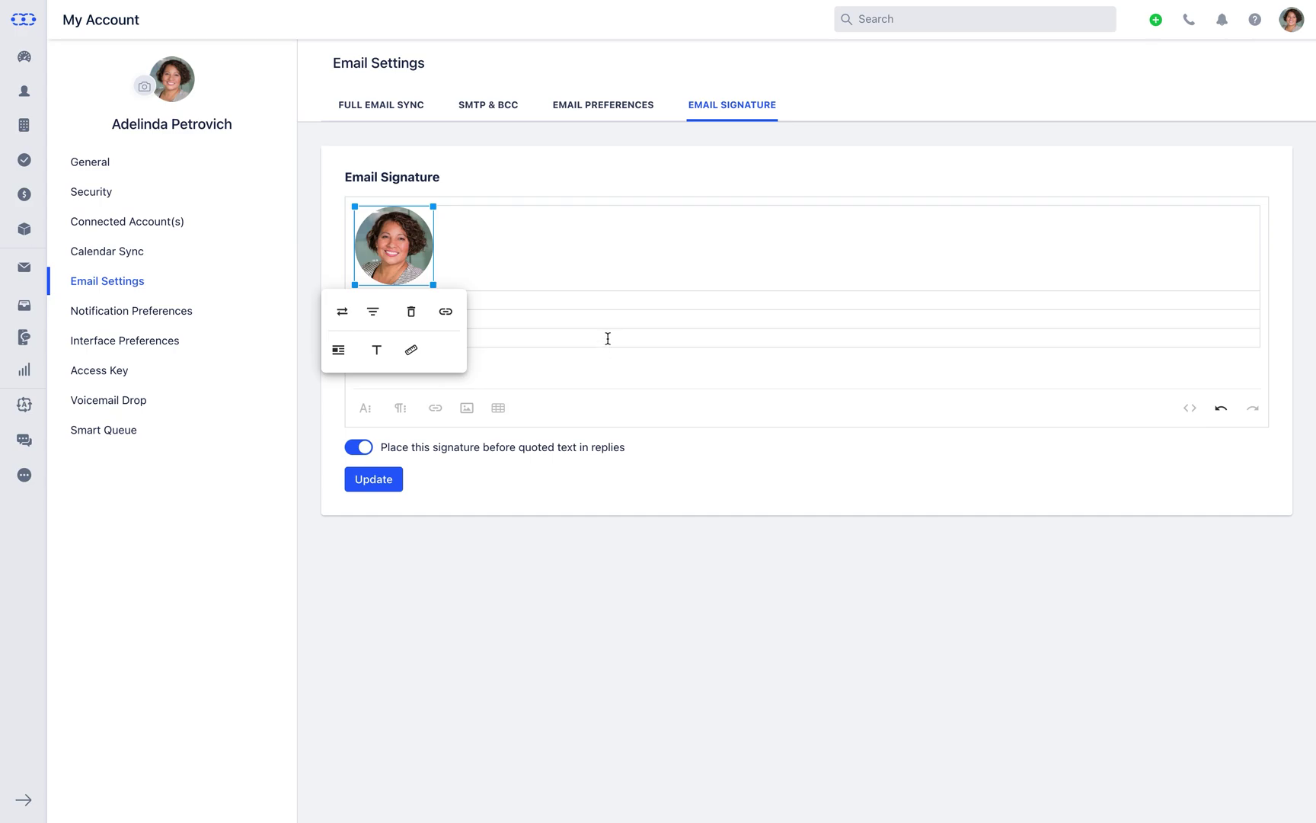
Insert a column after the photo column and narrow the photo column to fit the headshot
{"action": "left_click", "coordinate": [613, 322]}
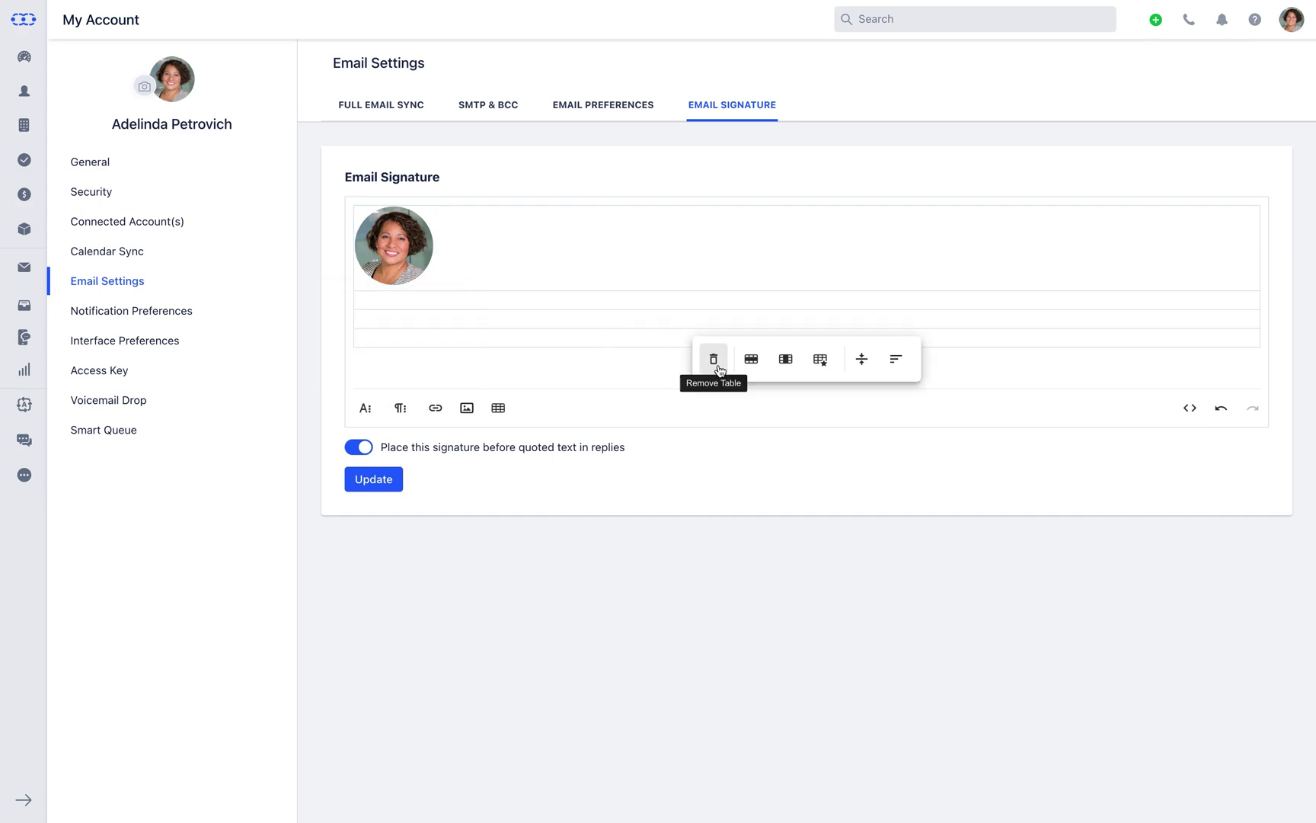
{"action": "left_click", "coordinate": [752, 365]}
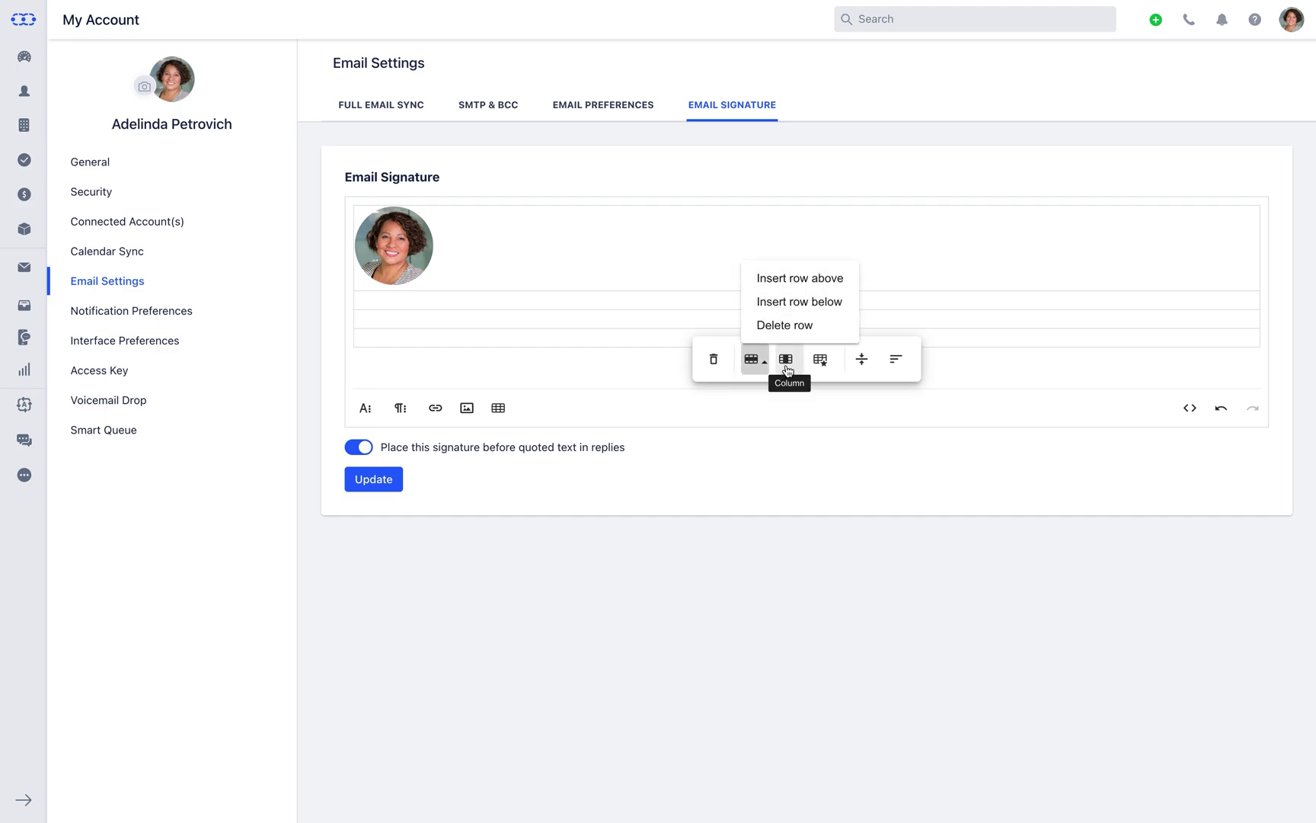
{"action": "left_click", "coordinate": [787, 365]}
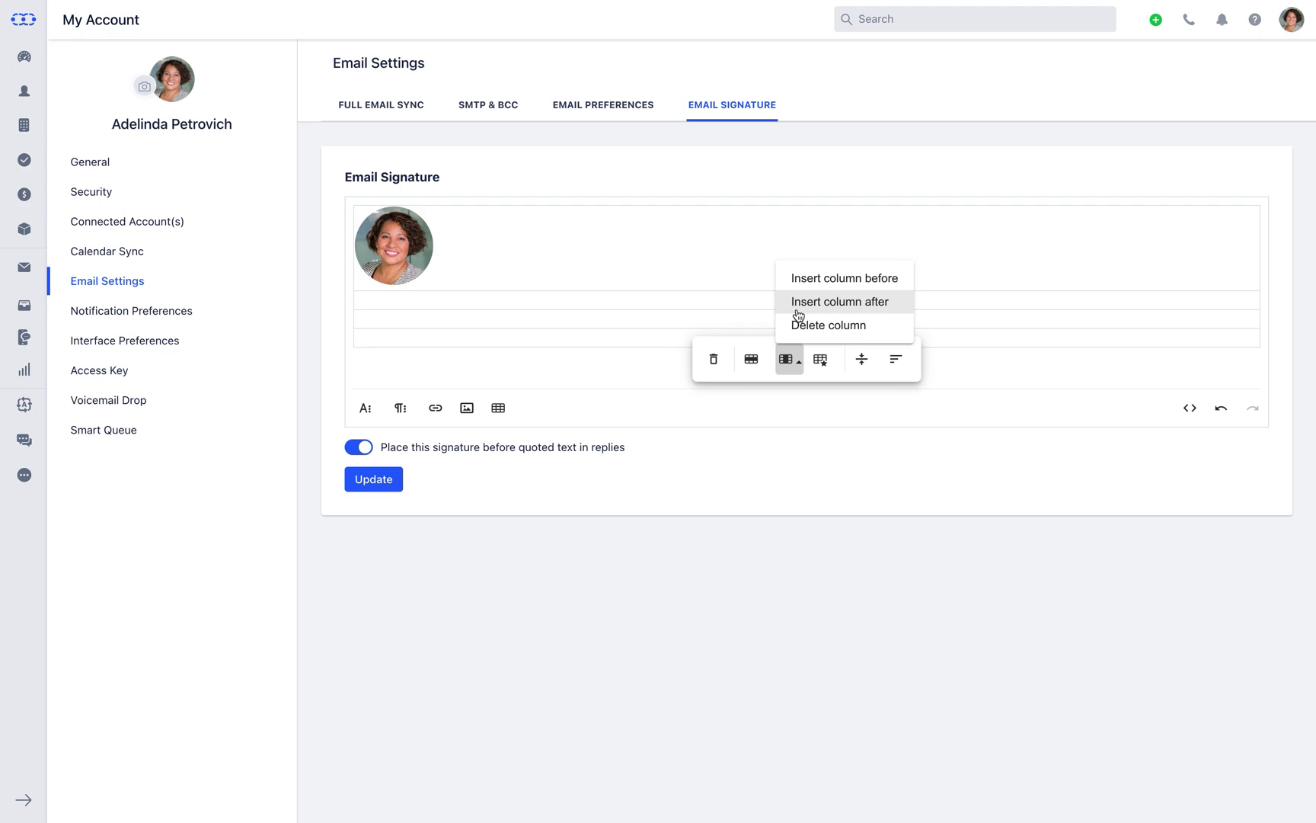
{"action": "left_click", "coordinate": [797, 308]}
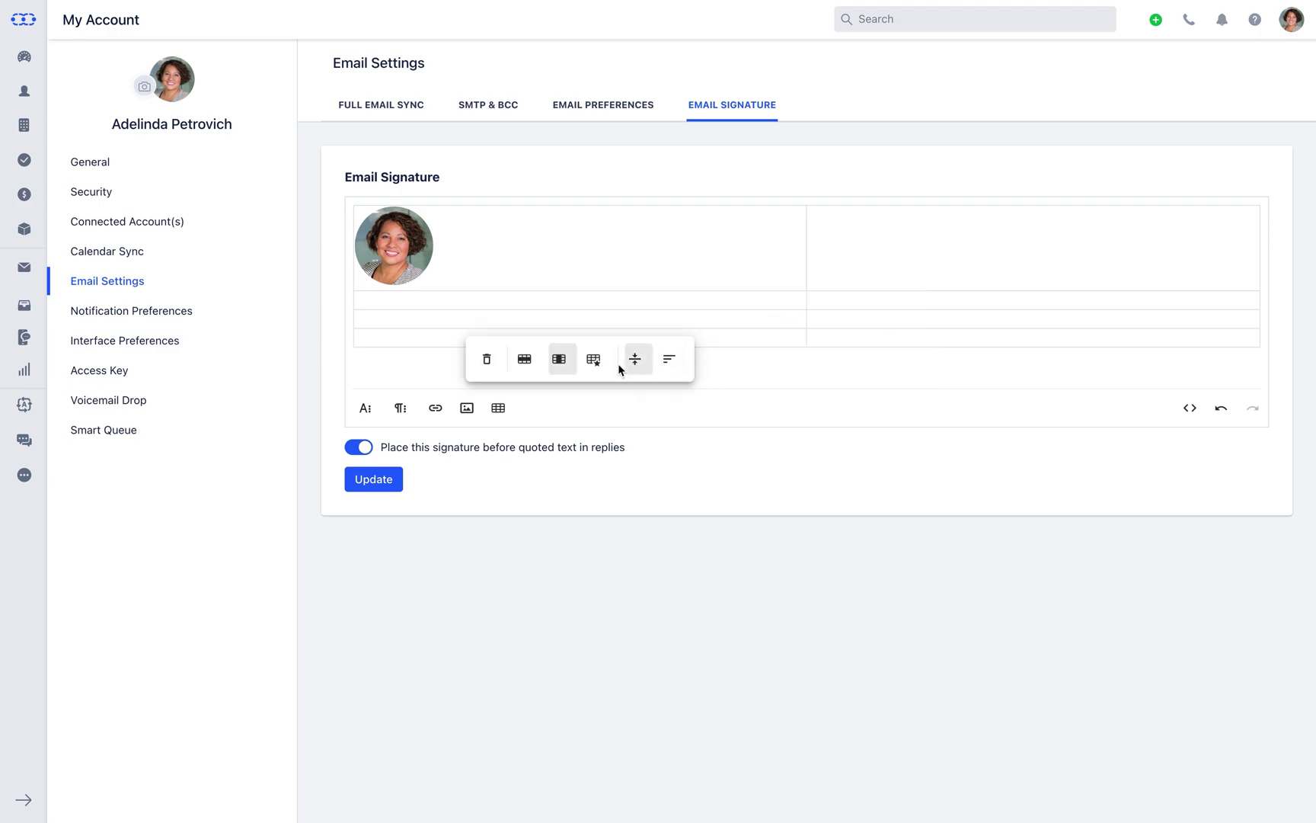
{"action": "left_click", "coordinate": [595, 360]}
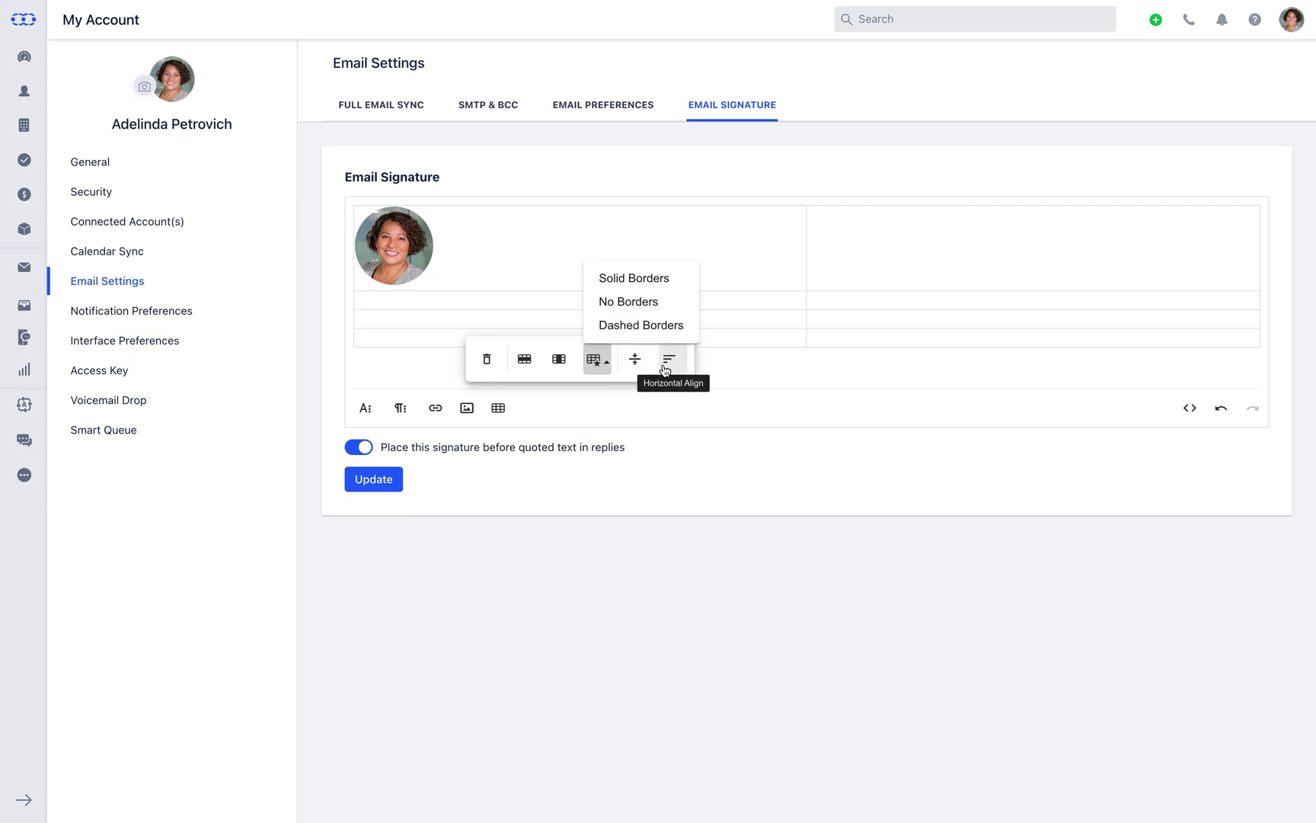
{"action": "left_click_drag", "start_coordinate": [785, 291], "coordinate": [440, 313]}
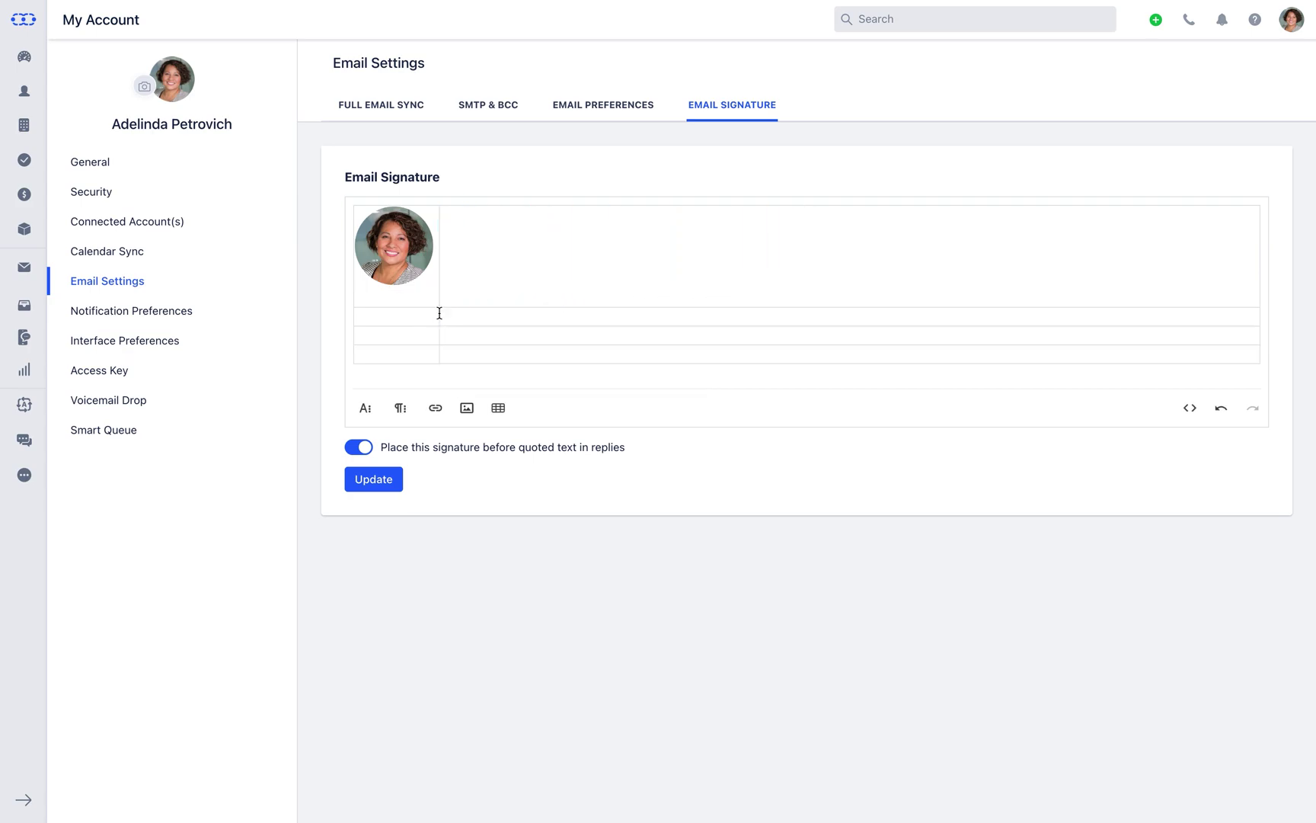
Enter the person's full name with 'Product Education Specialist' below it in the top right cell
{"action": "left_click", "coordinate": [456, 258]}
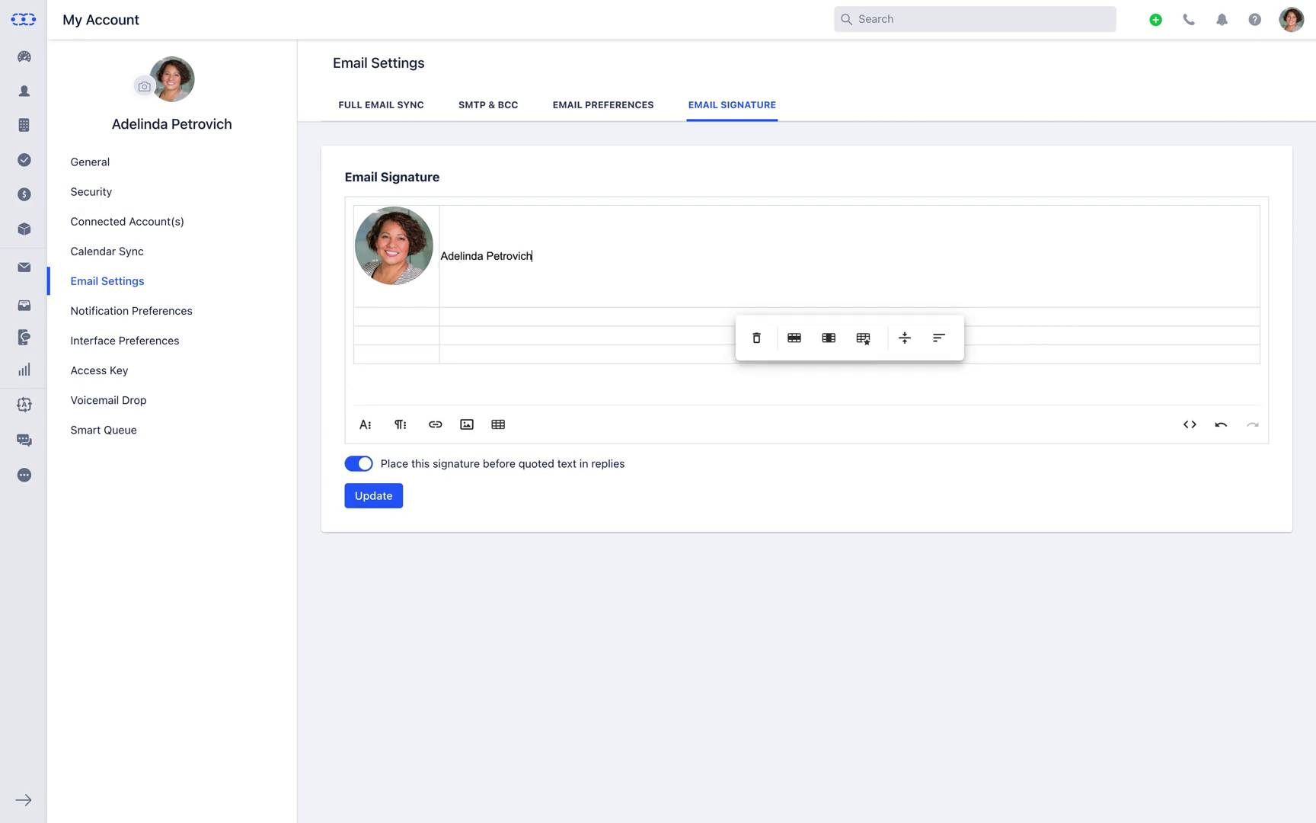
{"action": "key", "text": "Return"}
{"action": "type", "text": "Product Education Specialist"}
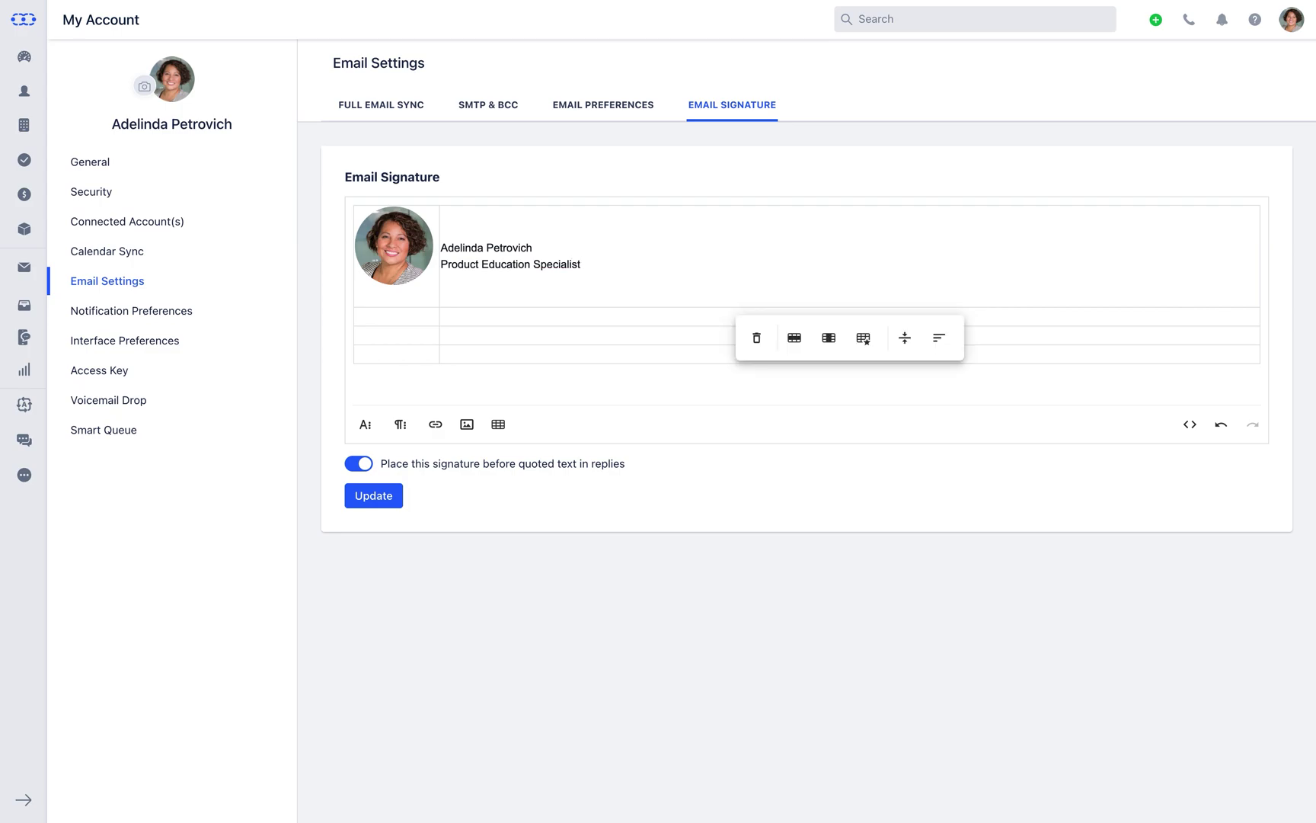
Label the left cells of the lower rows Email, Contact: and Website:
{"action": "left_click", "coordinate": [409, 315]}
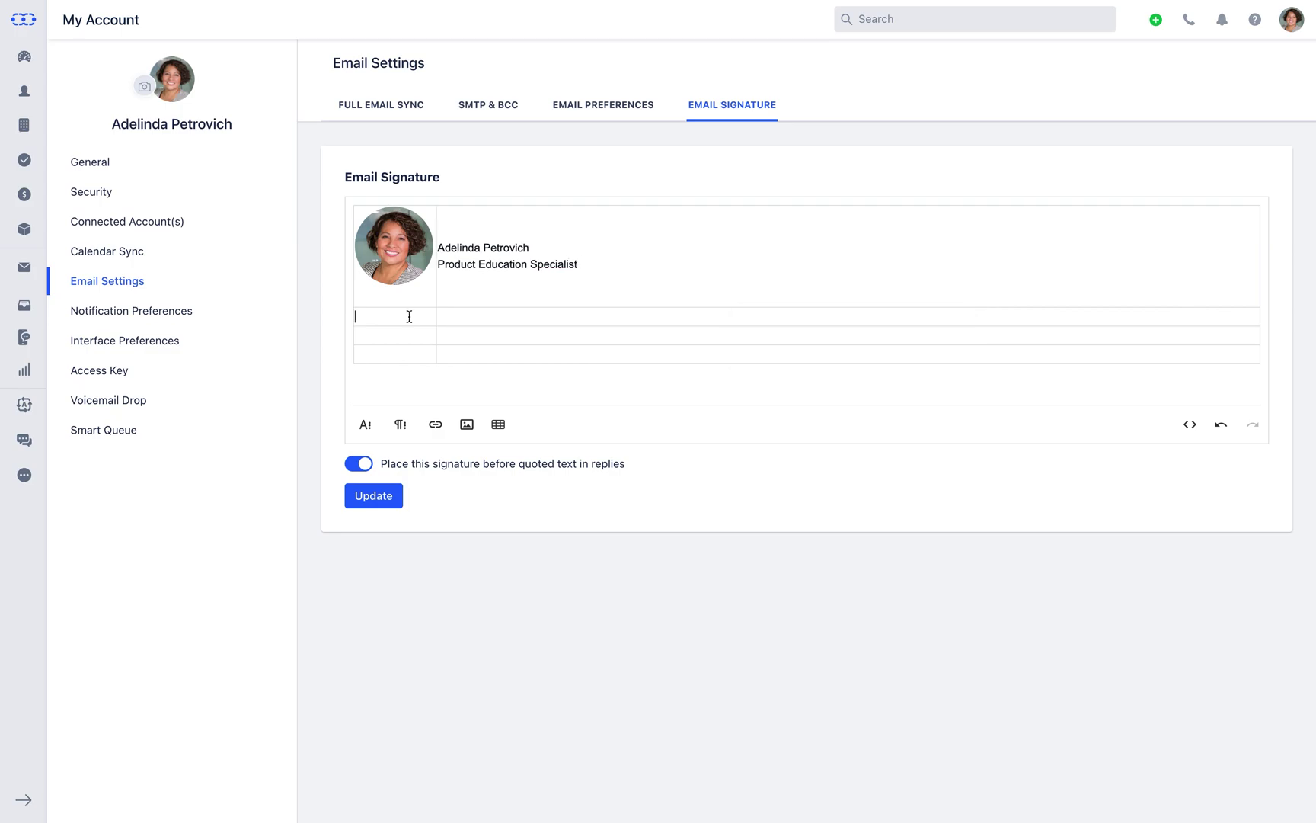
{"action": "type", "text": "Email:"}
{"action": "left_click", "coordinate": [401, 333]}
{"action": "type", "text": "Contact:"}
{"action": "left_click", "coordinate": [400, 349]}
{"action": "type", "text": "Website:"}
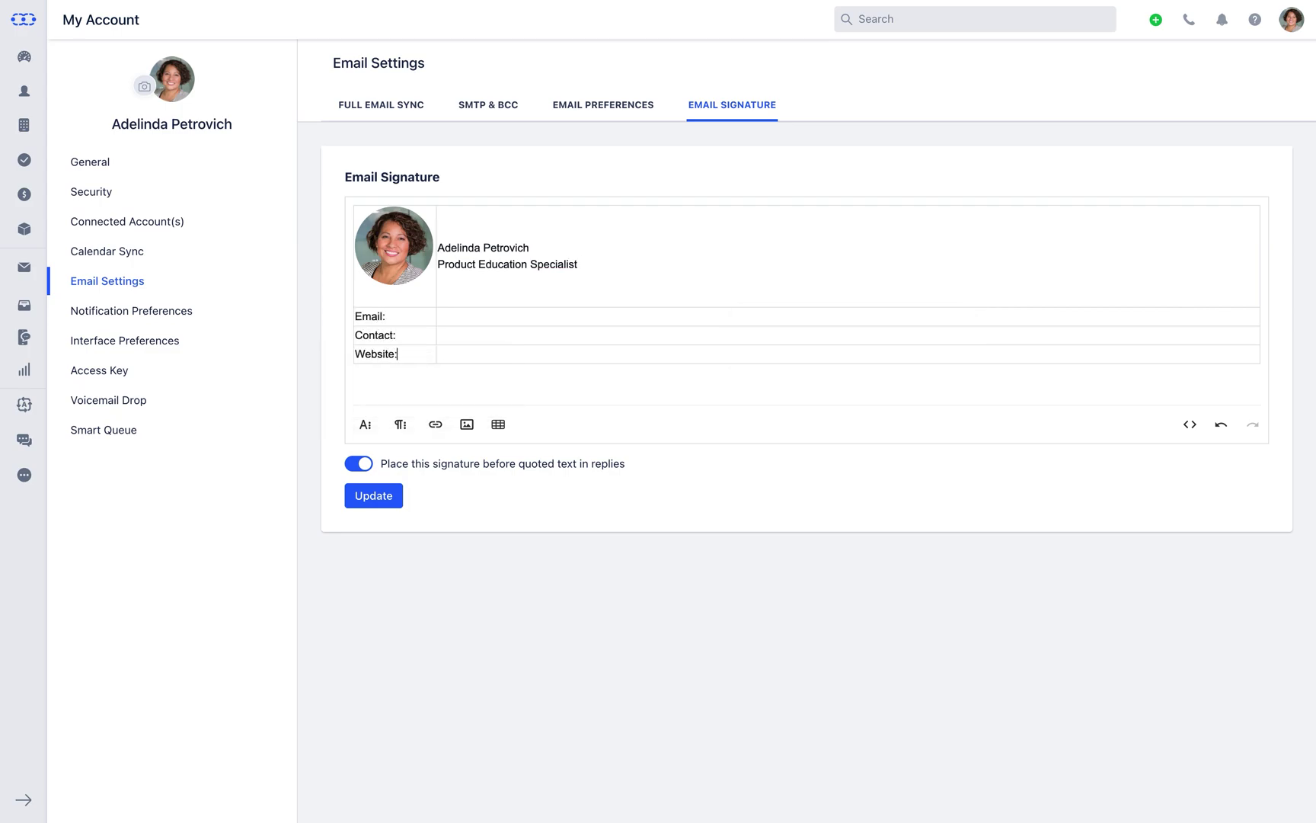
{"action": "left_click", "coordinate": [450, 315]}
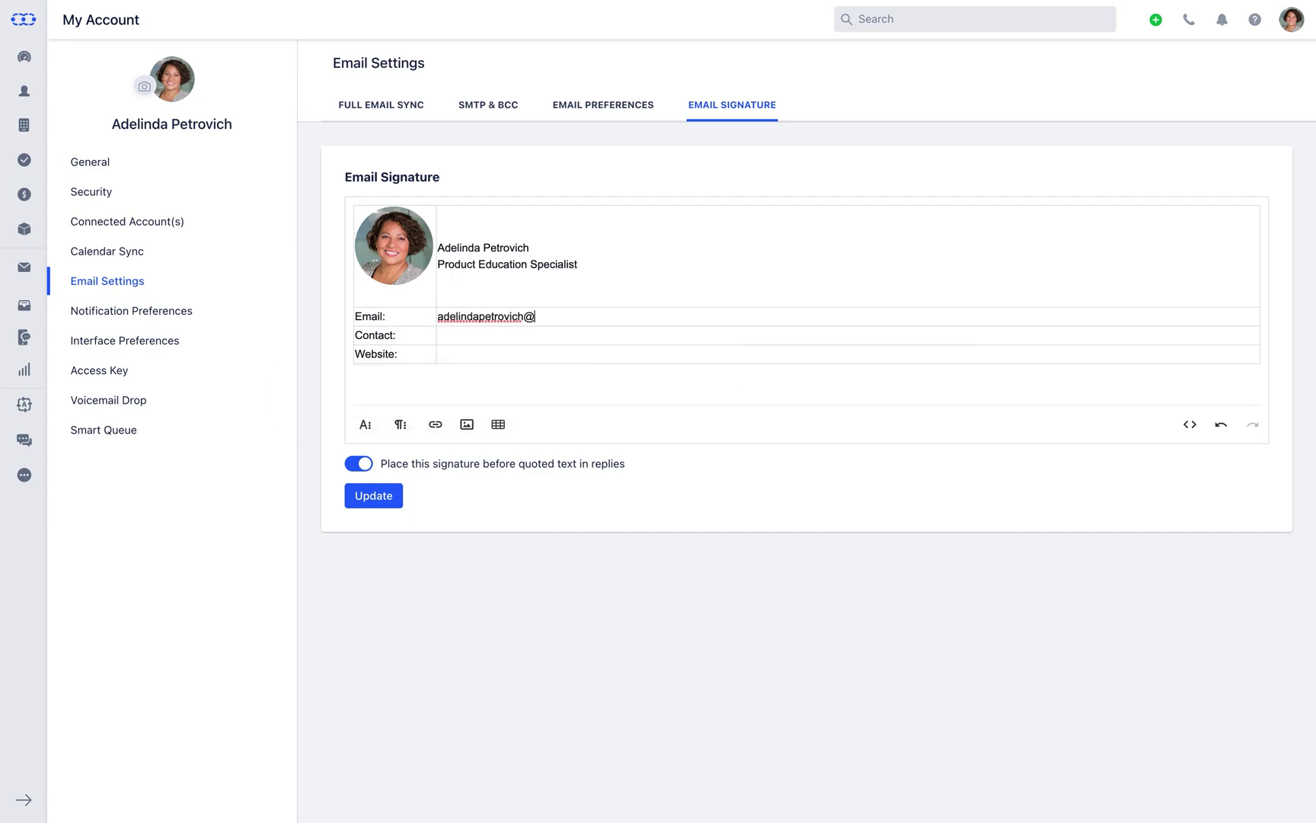
{"action": "left_click", "coordinate": [457, 335]}
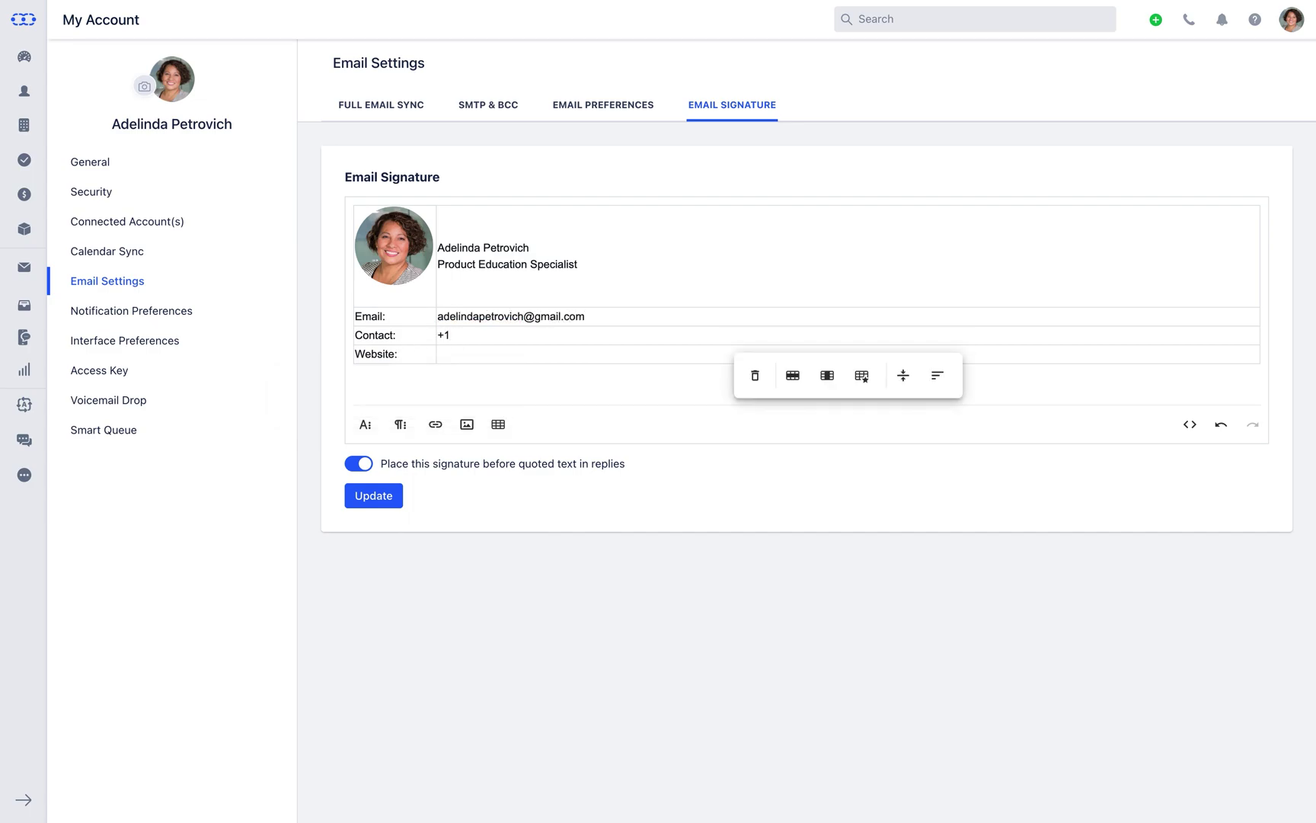
{"action": "left_click", "coordinate": [442, 354]}
{"action": "type", "text": "ww"}
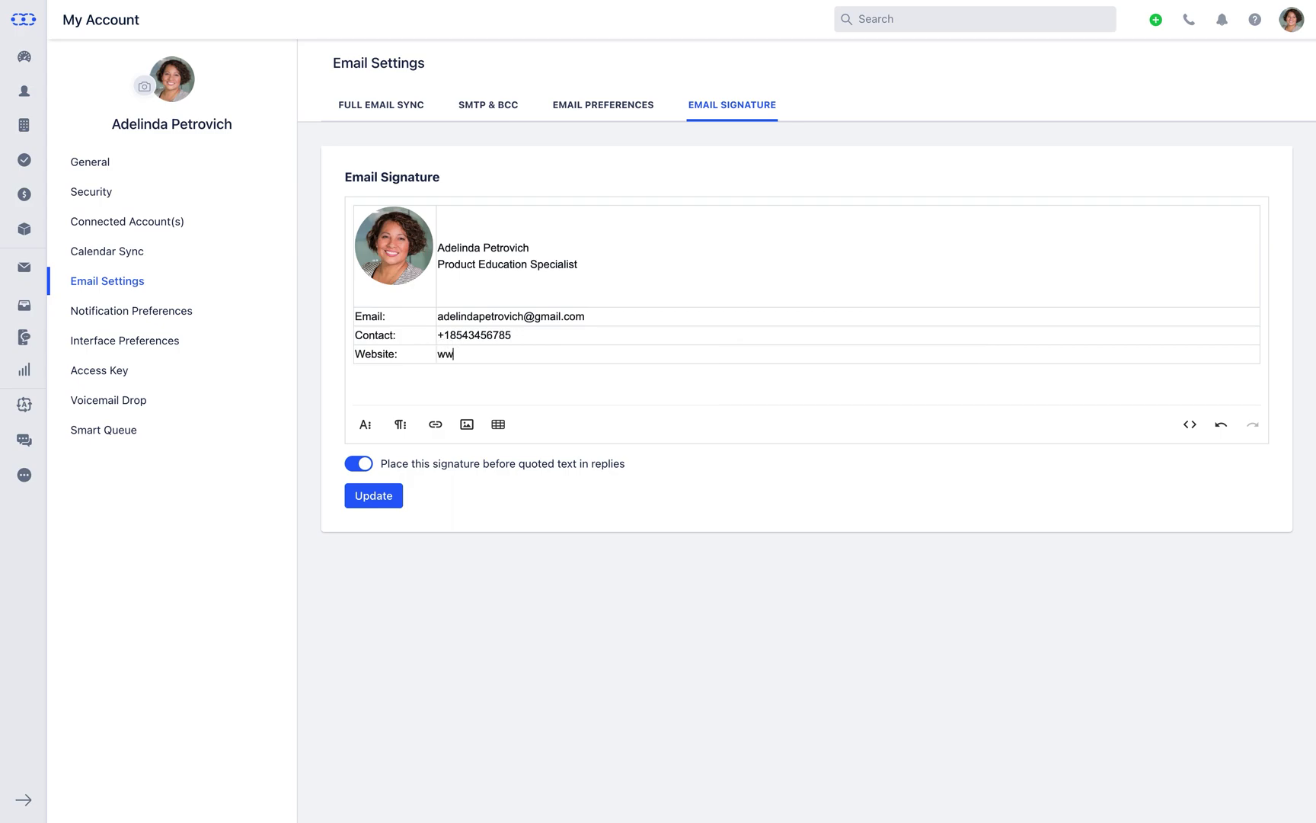
{"action": "type", "text": "w.infinitydesigns.com"}
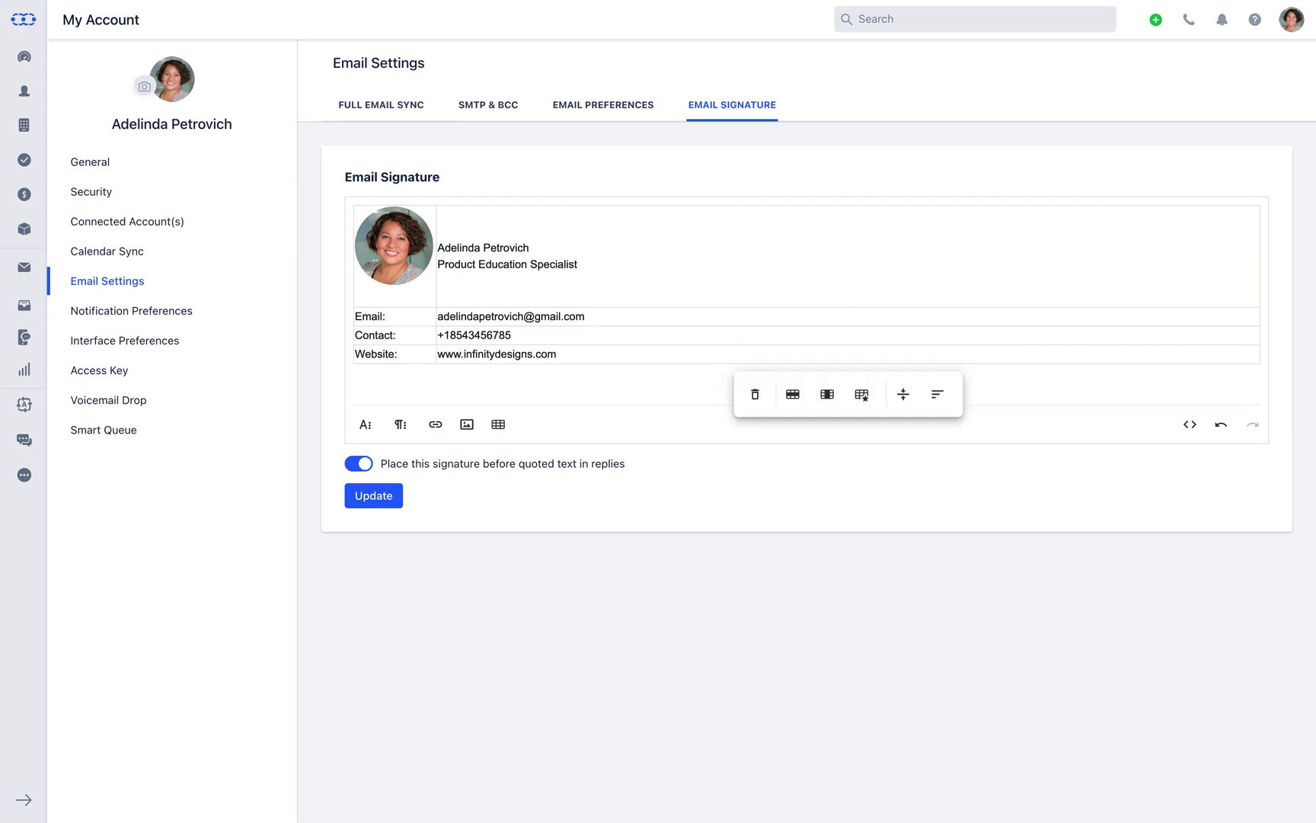
{"action": "left_click", "coordinate": [366, 424]}
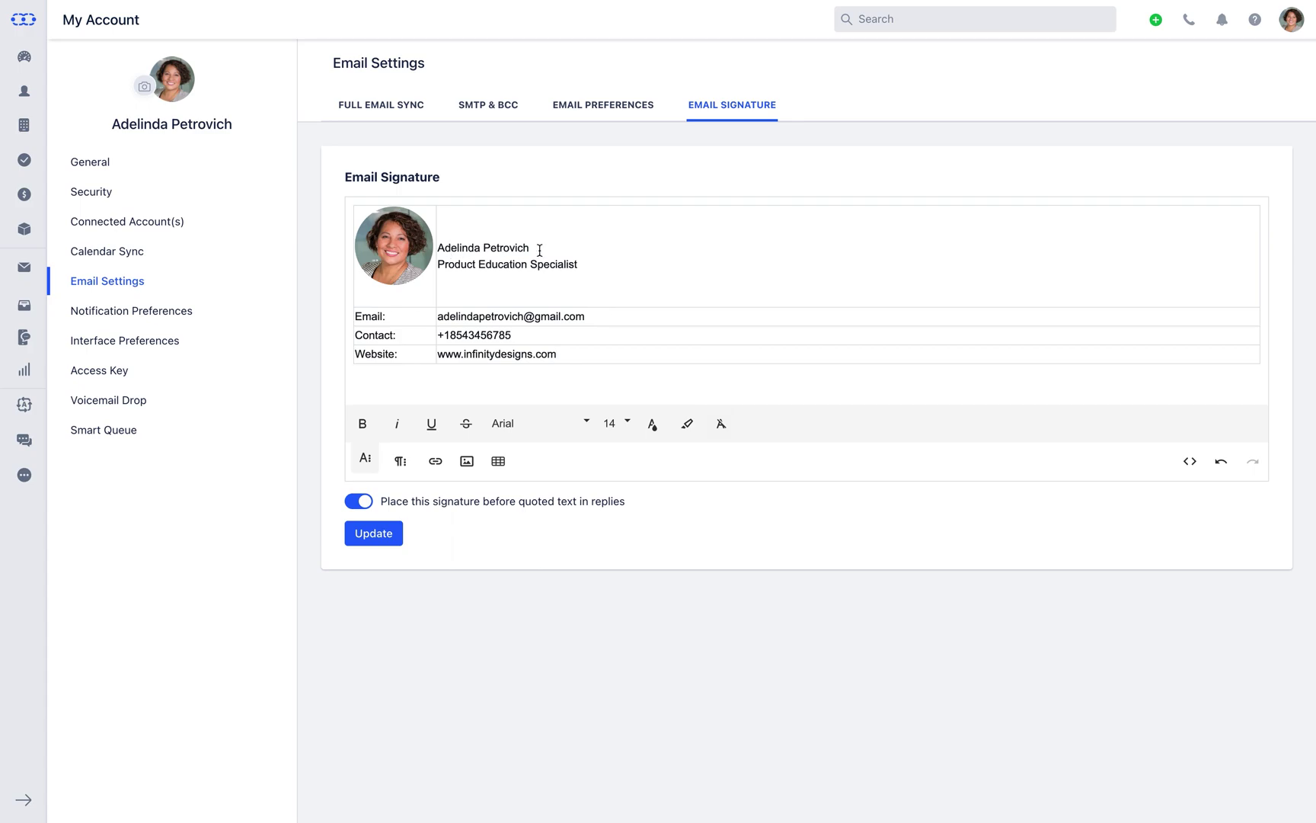
Make the name at the top of the signature bold at font size 16
{"action": "left_click_drag", "start_coordinate": [537, 249], "coordinate": [439, 249]}
{"action": "left_click", "coordinate": [363, 424]}
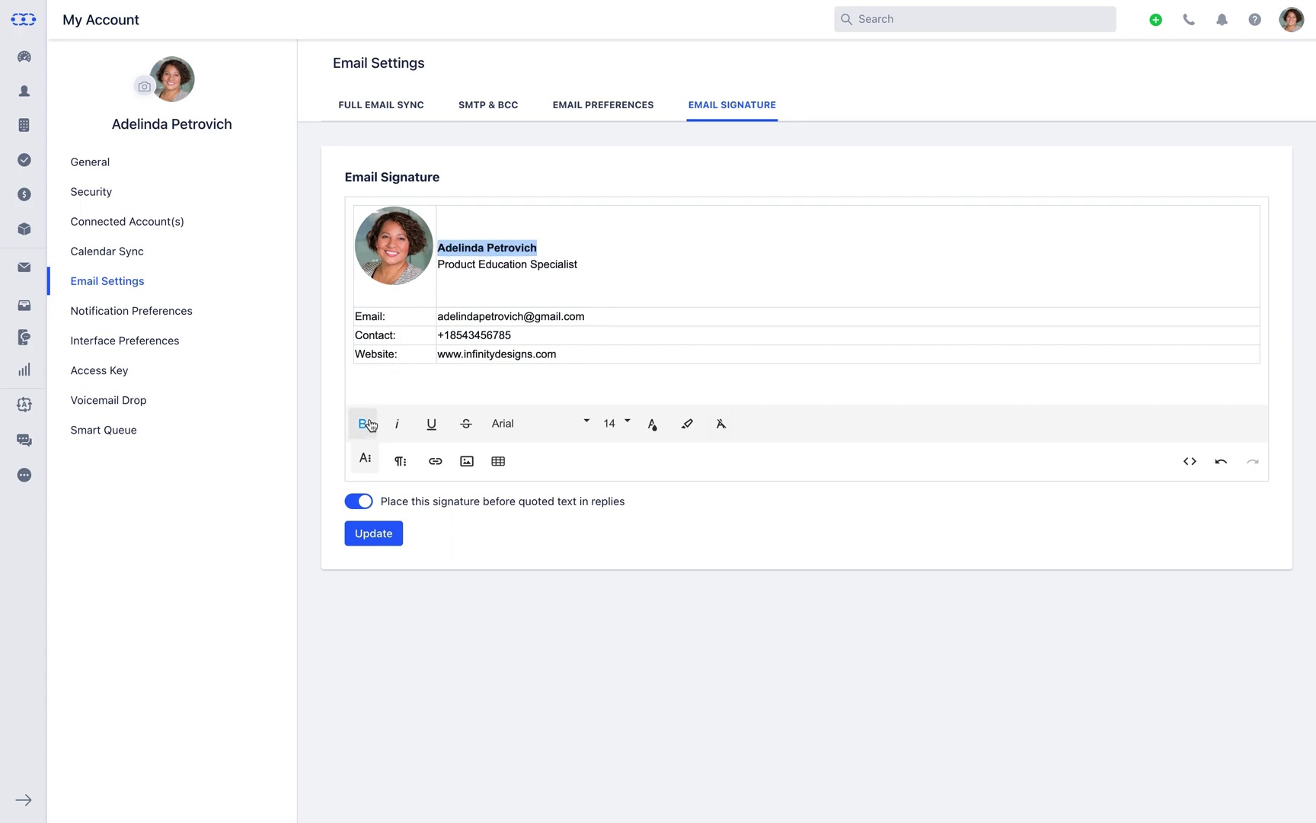
{"action": "left_click", "coordinate": [614, 423]}
{"action": "left_click", "coordinate": [629, 313]}
Make the Product Education Specialist title bold, underlined and size 16
{"action": "left_click_drag", "start_coordinate": [578, 267], "coordinate": [439, 268]}
{"action": "left_click", "coordinate": [362, 424]}
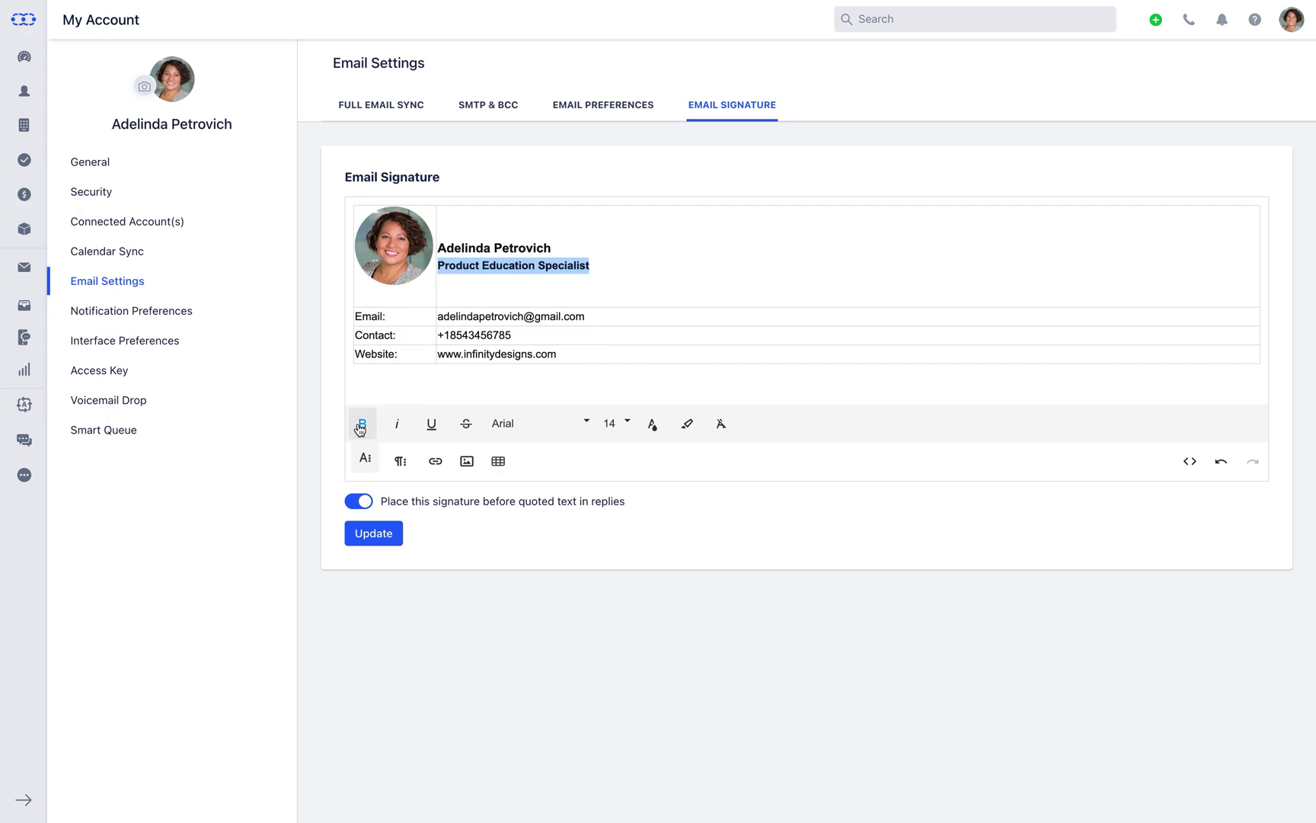
{"action": "left_click", "coordinate": [431, 428]}
{"action": "left_click", "coordinate": [617, 424]}
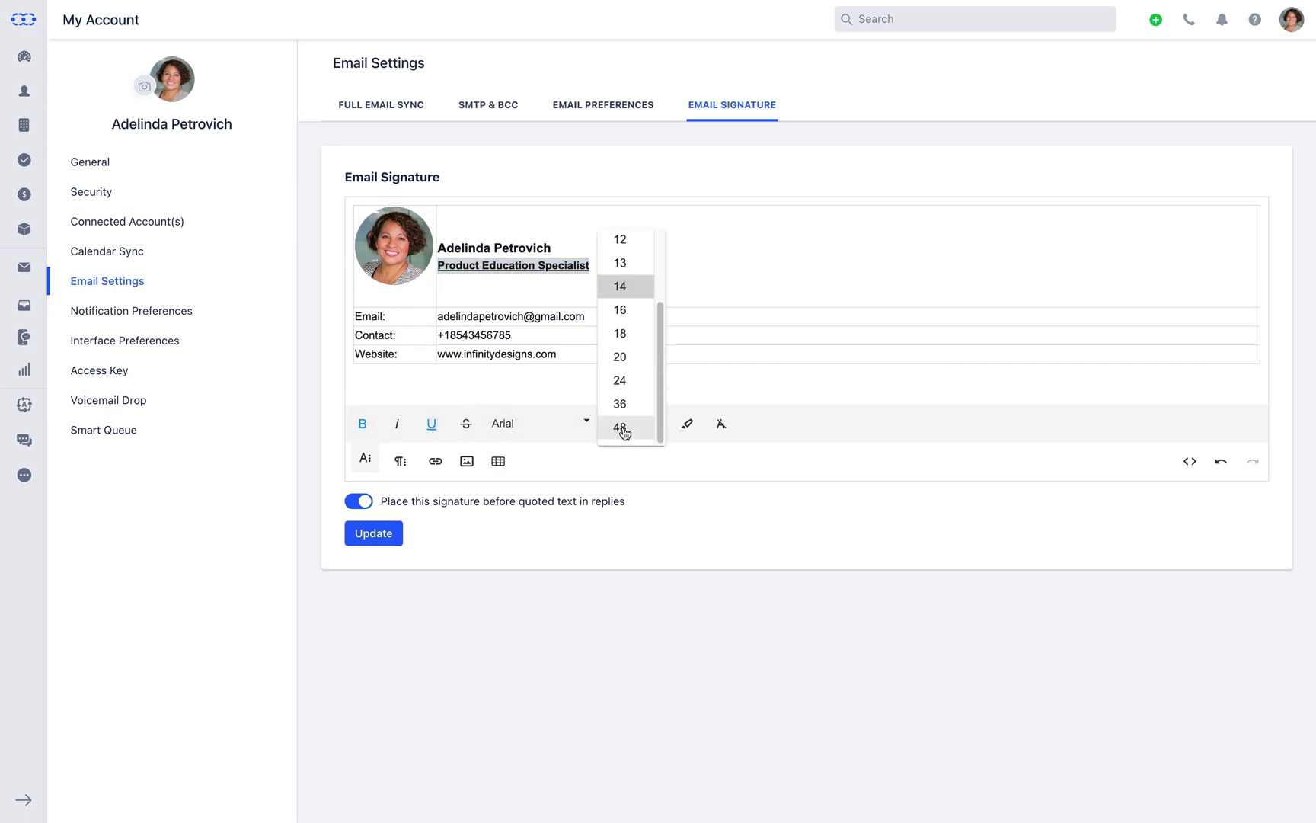
{"action": "left_click", "coordinate": [633, 314]}
{"action": "left_click", "coordinate": [398, 462]}
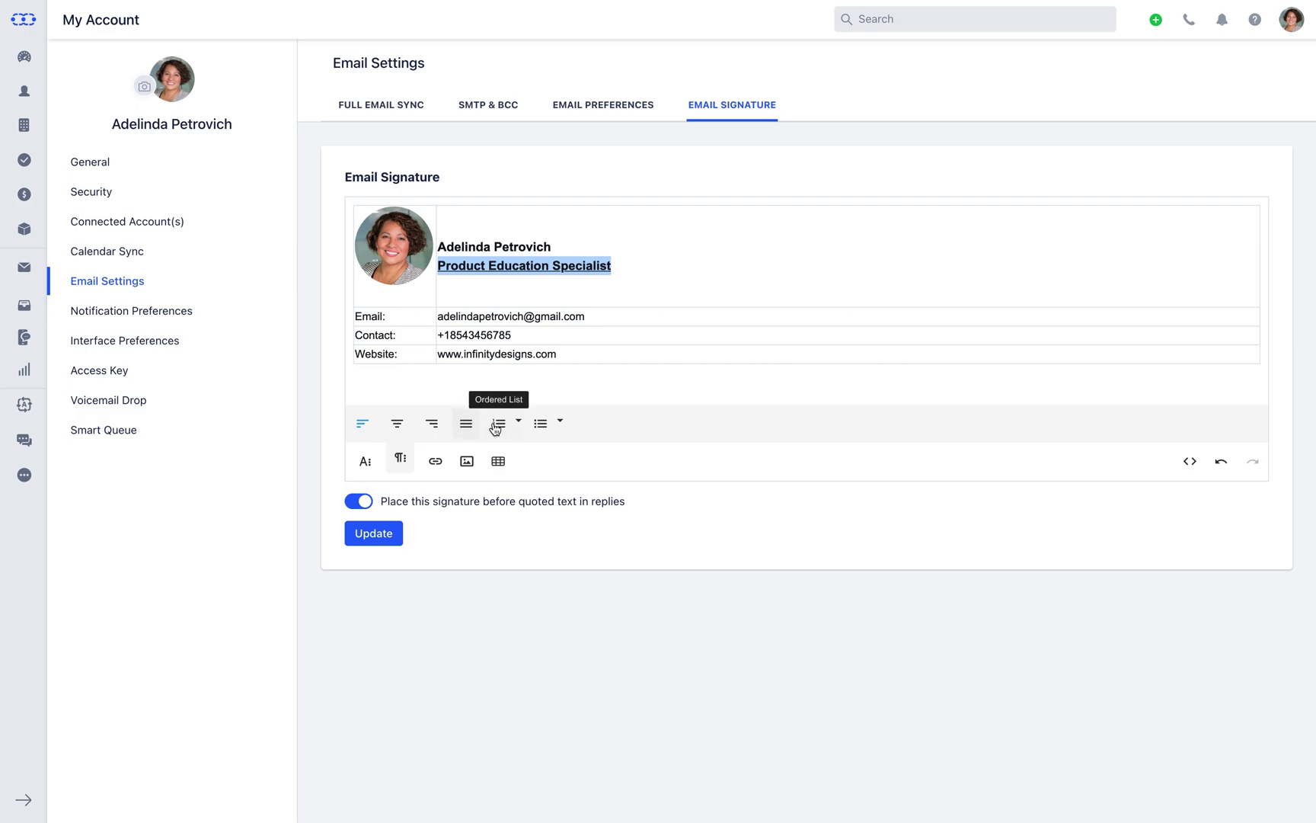
{"action": "left_click", "coordinate": [556, 353]}
{"action": "left_click_drag", "start_coordinate": [558, 354], "coordinate": [438, 353]}
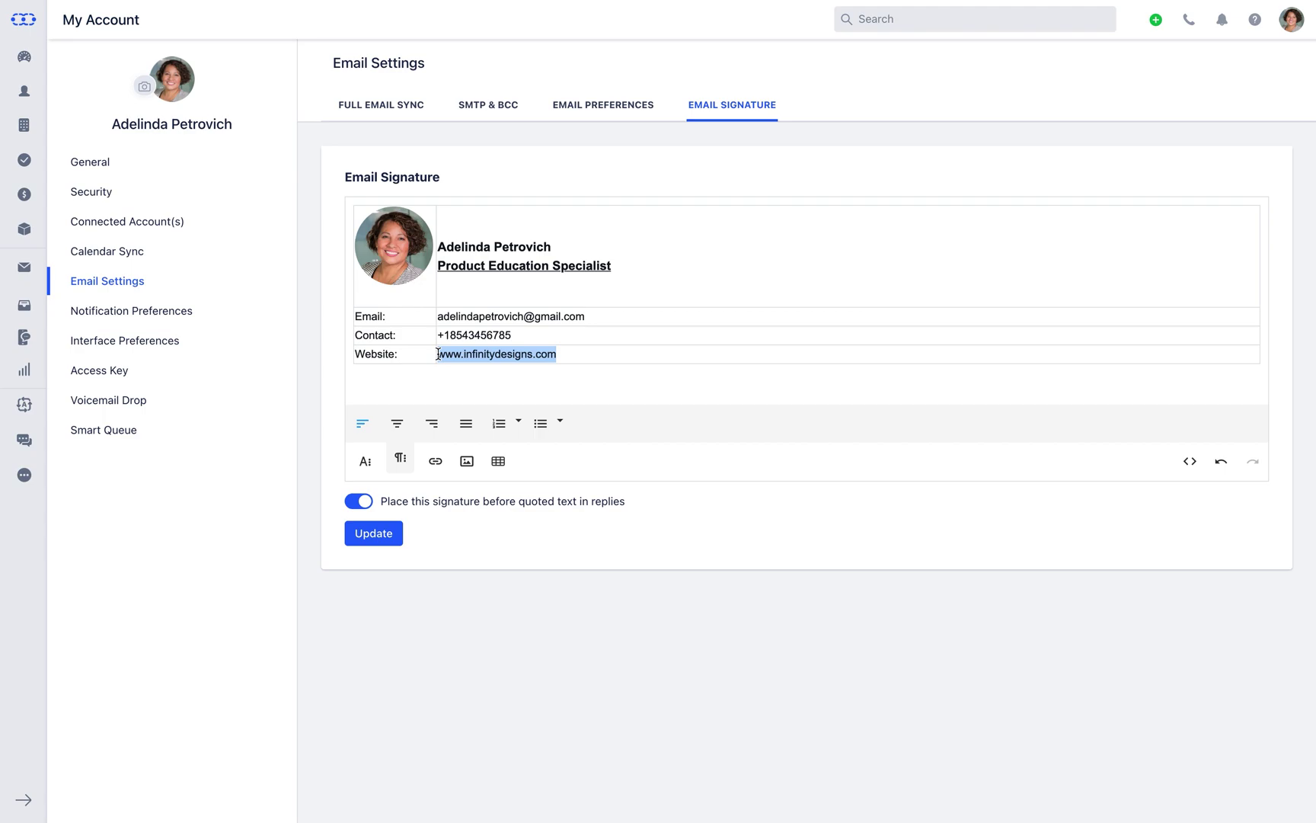
{"action": "left_click", "coordinate": [435, 461]}
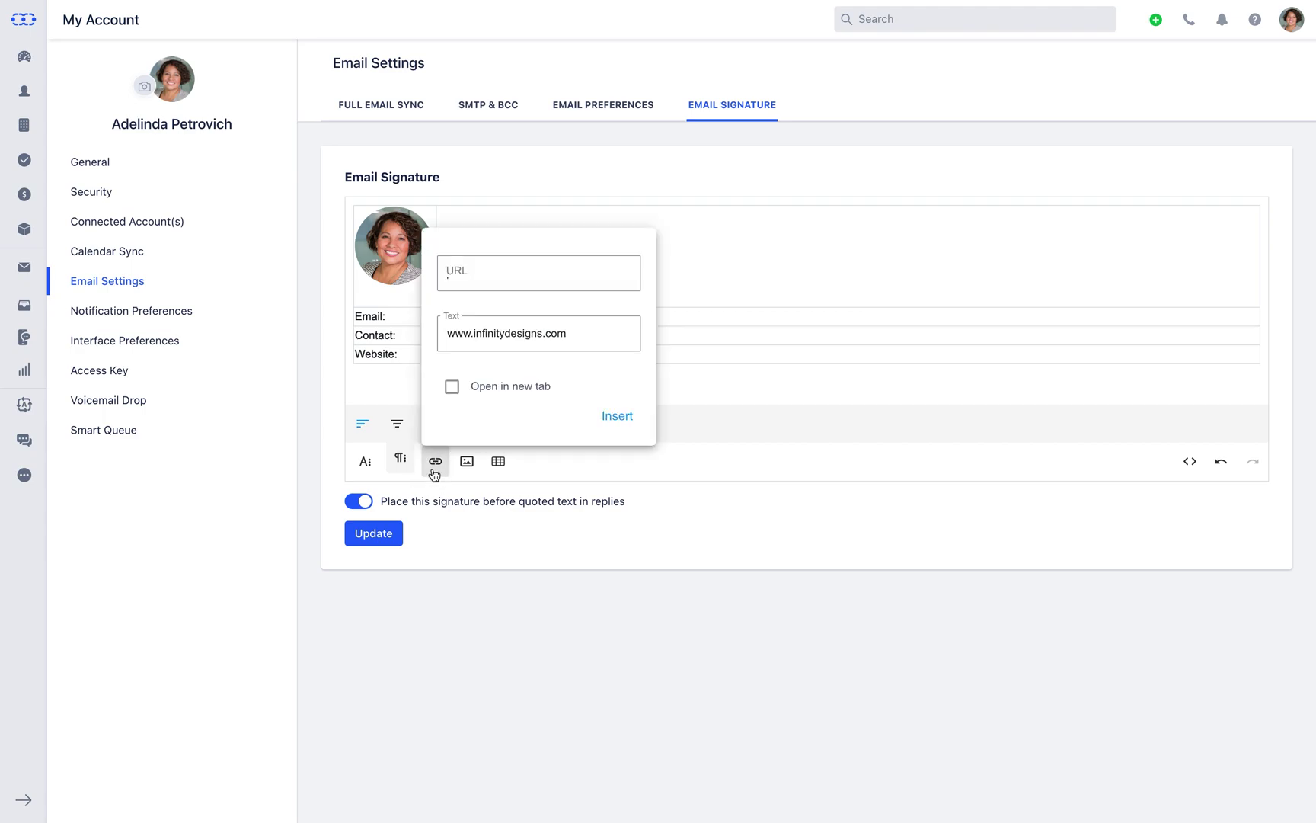
{"action": "type", "text": "www"}
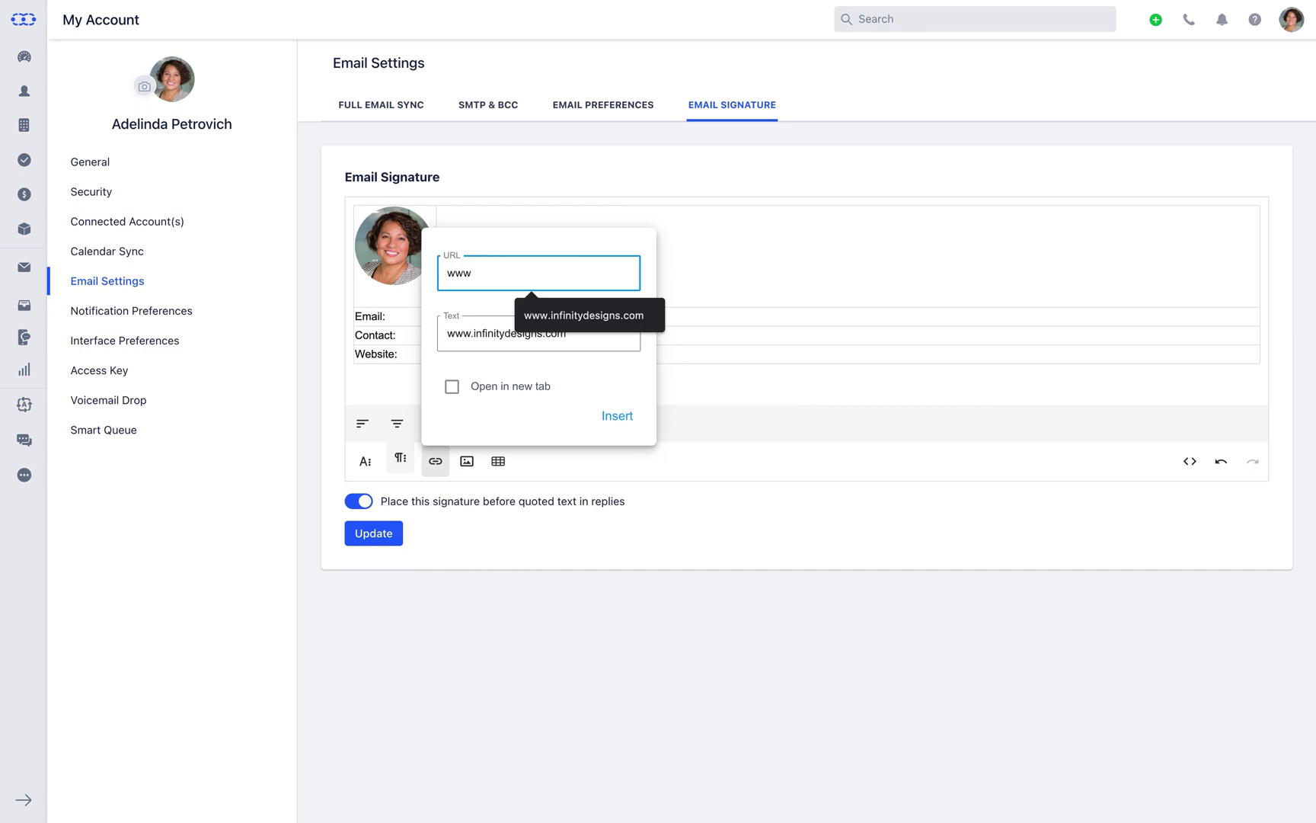
{"action": "key", "text": "Down"}
{"action": "key", "text": "Return"}
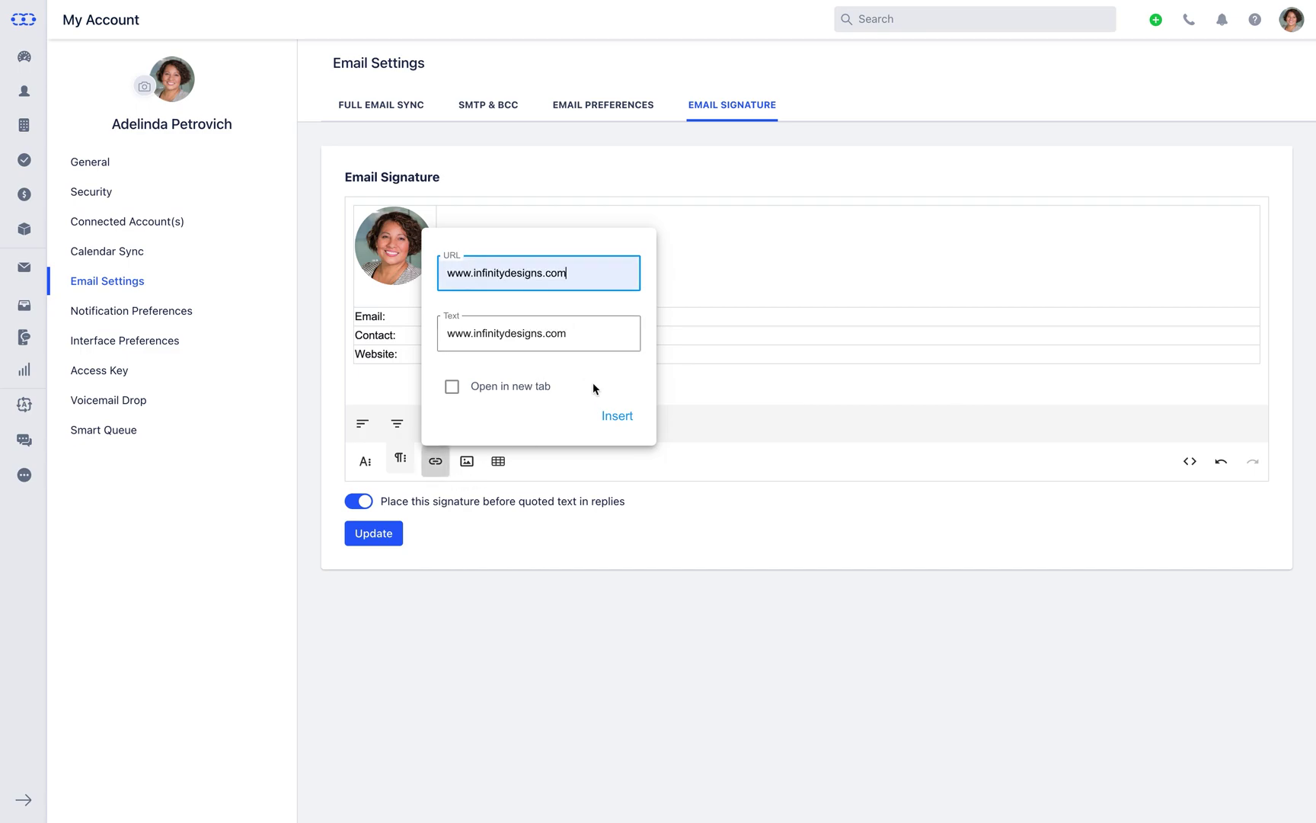
{"action": "left_click", "coordinate": [613, 421]}
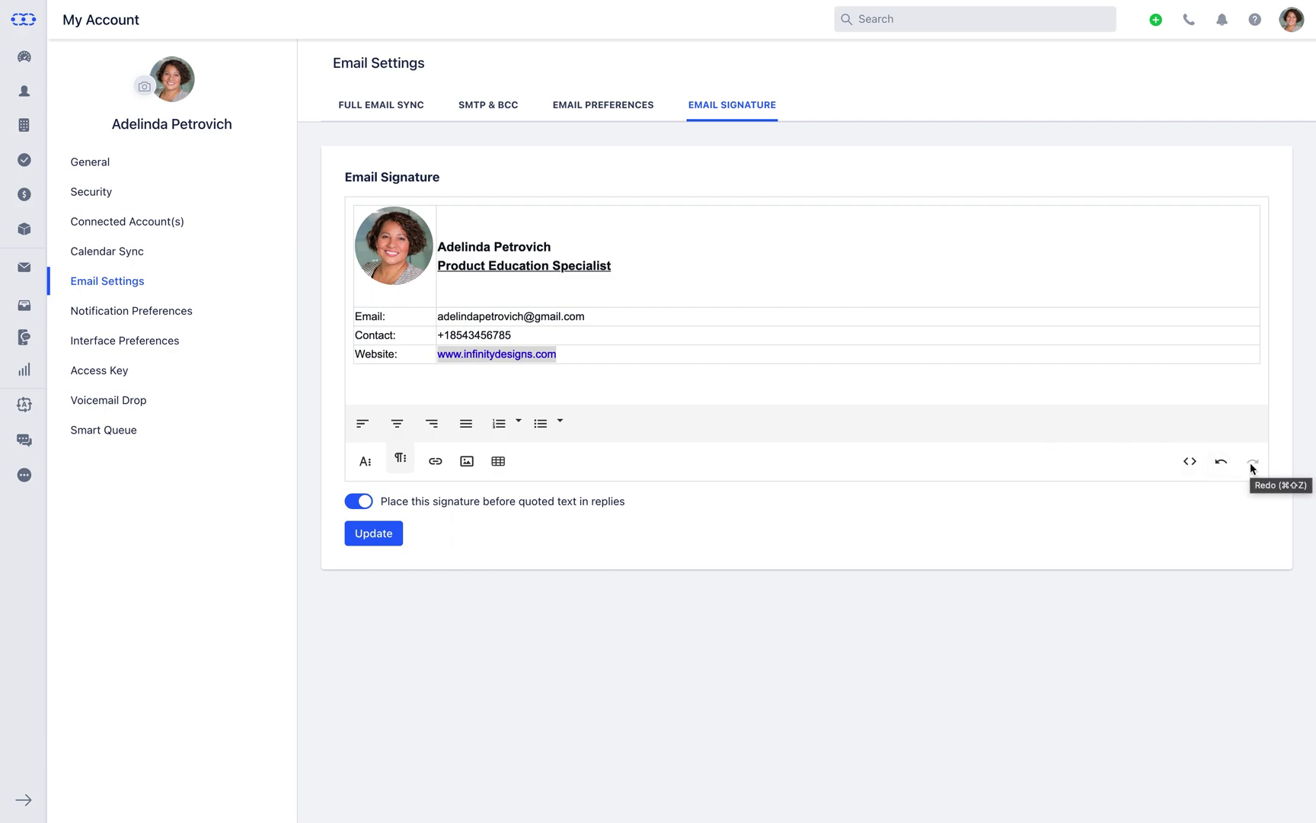
{"action": "left_click", "coordinate": [1213, 306]}
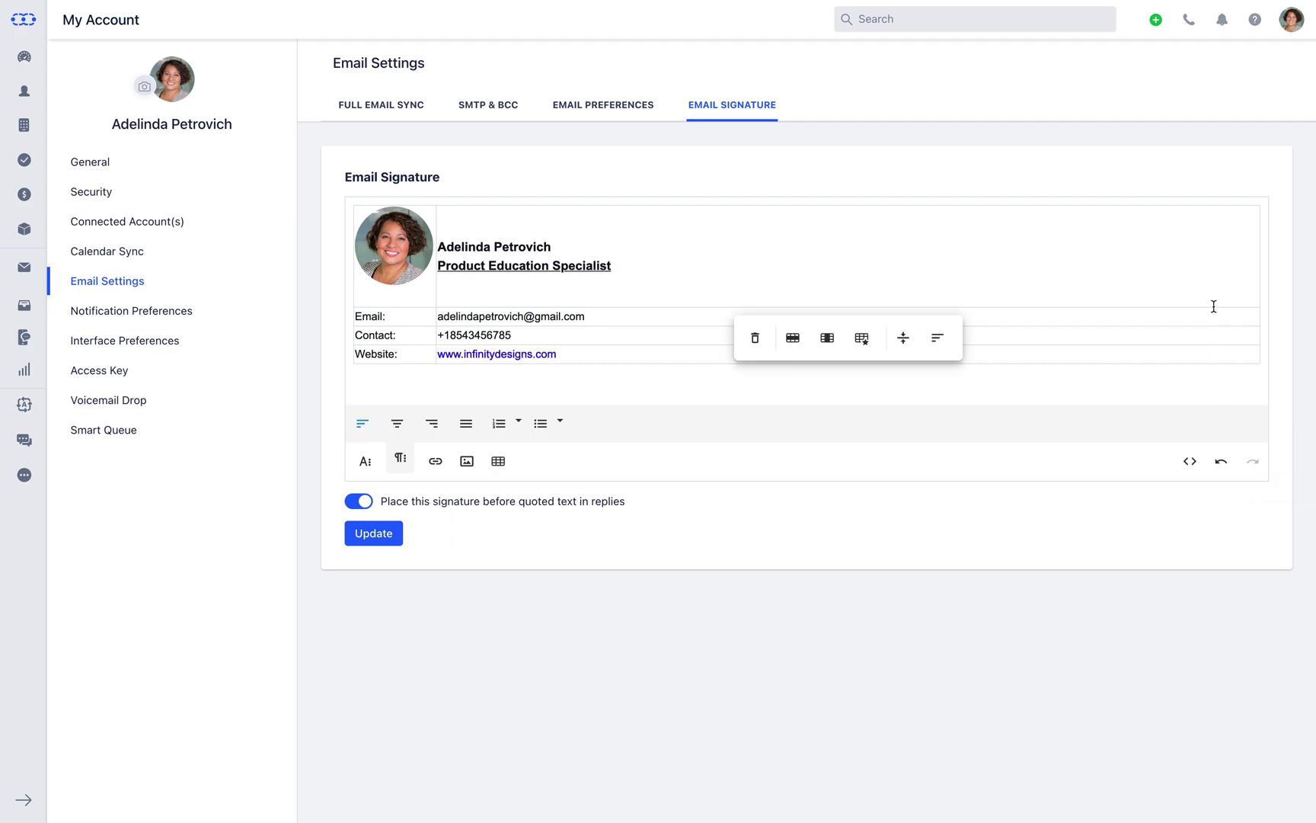
Set the signature table style to No Borders and update the email signature
{"action": "left_click", "coordinate": [871, 349]}
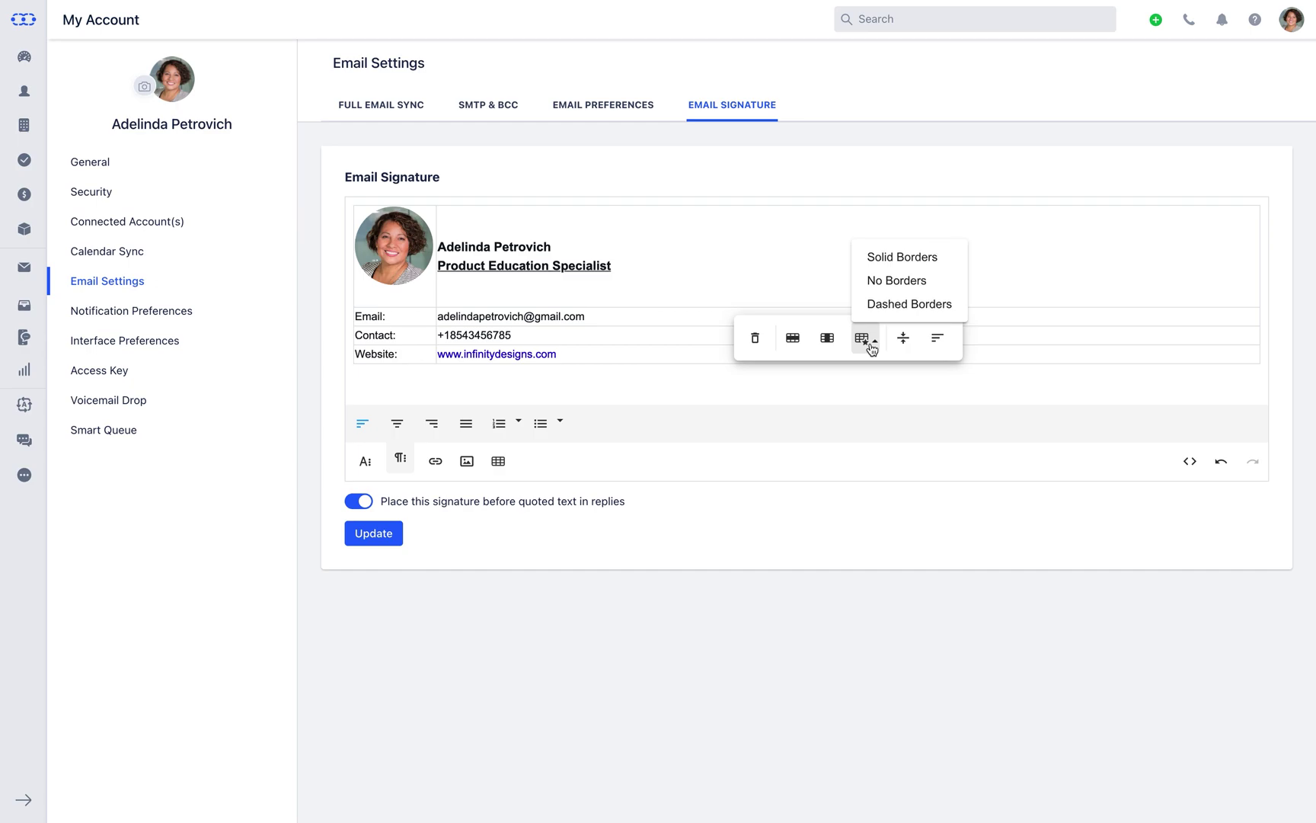
{"action": "left_click", "coordinate": [882, 282]}
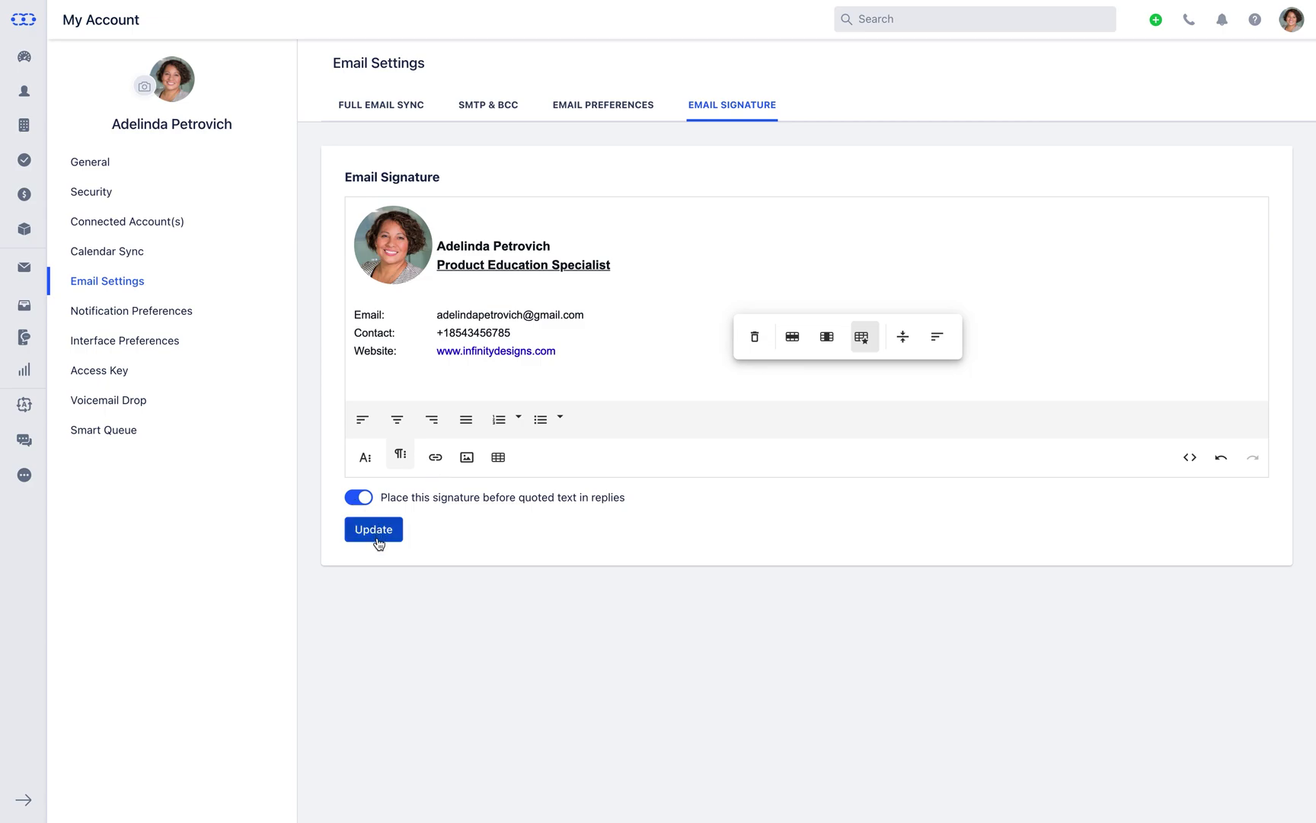
{"action": "left_click", "coordinate": [374, 529]}
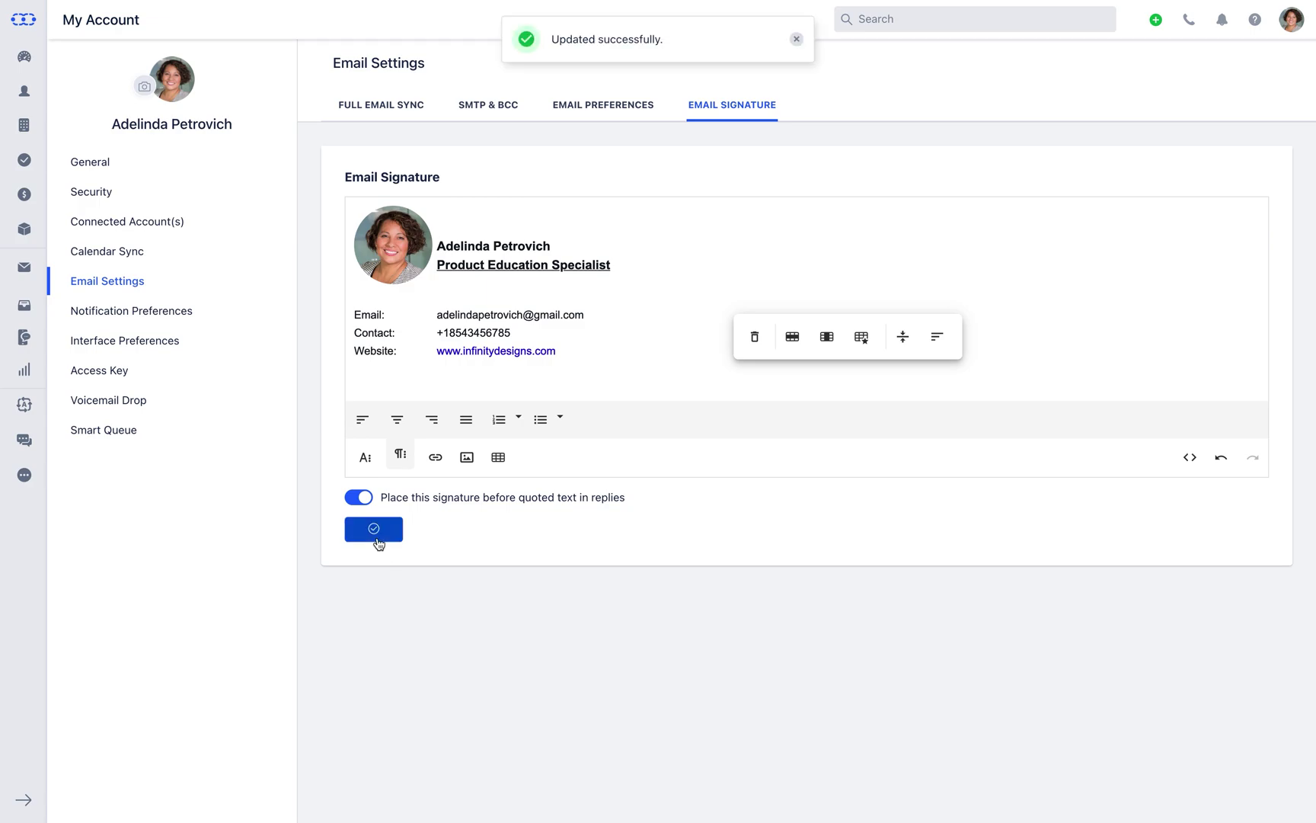